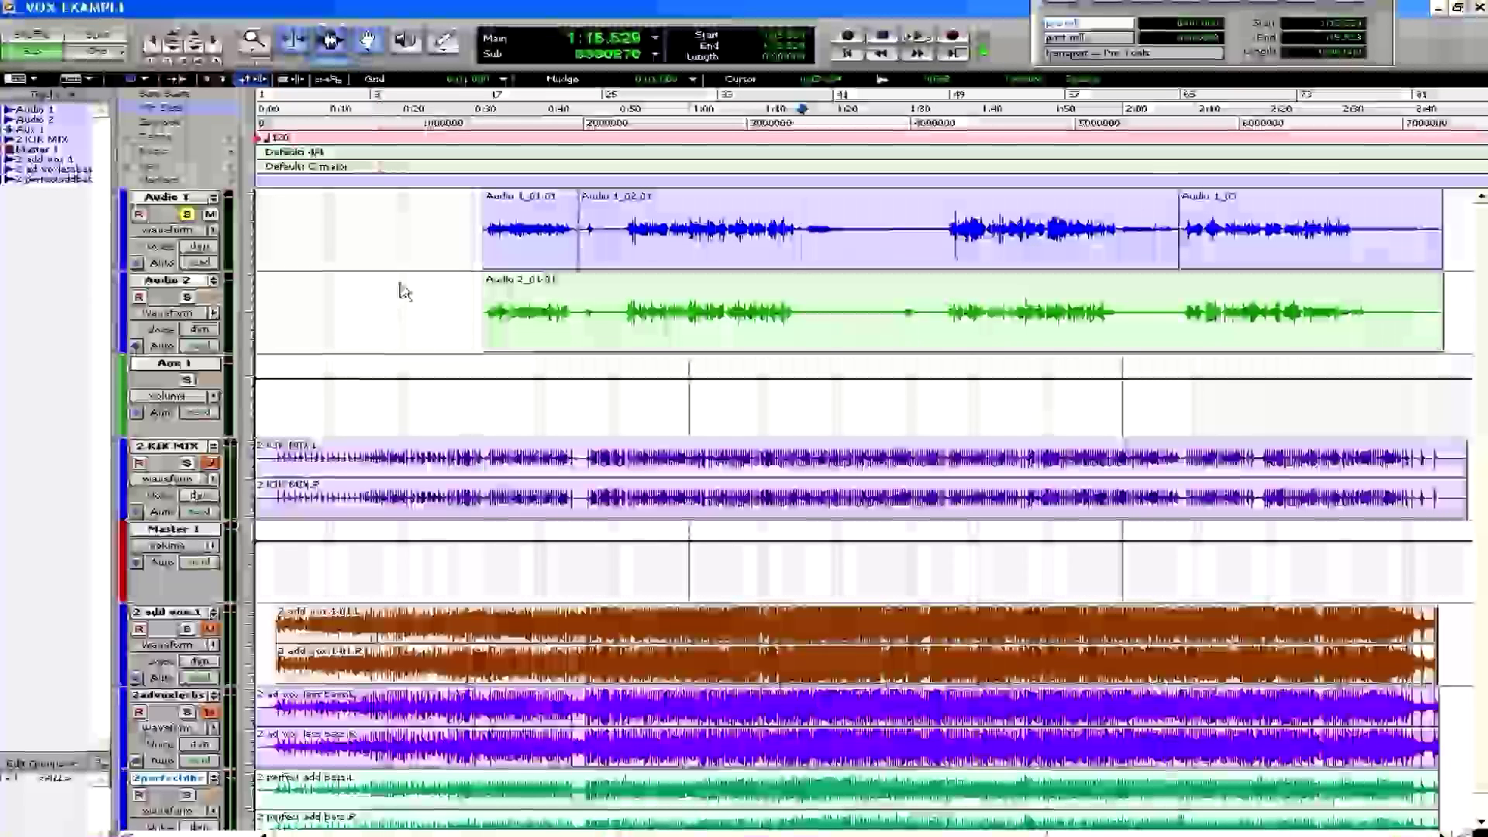
Play back the soloed Audio 1 vocal from about 1:15 on the timeline.
left_click(399, 310)
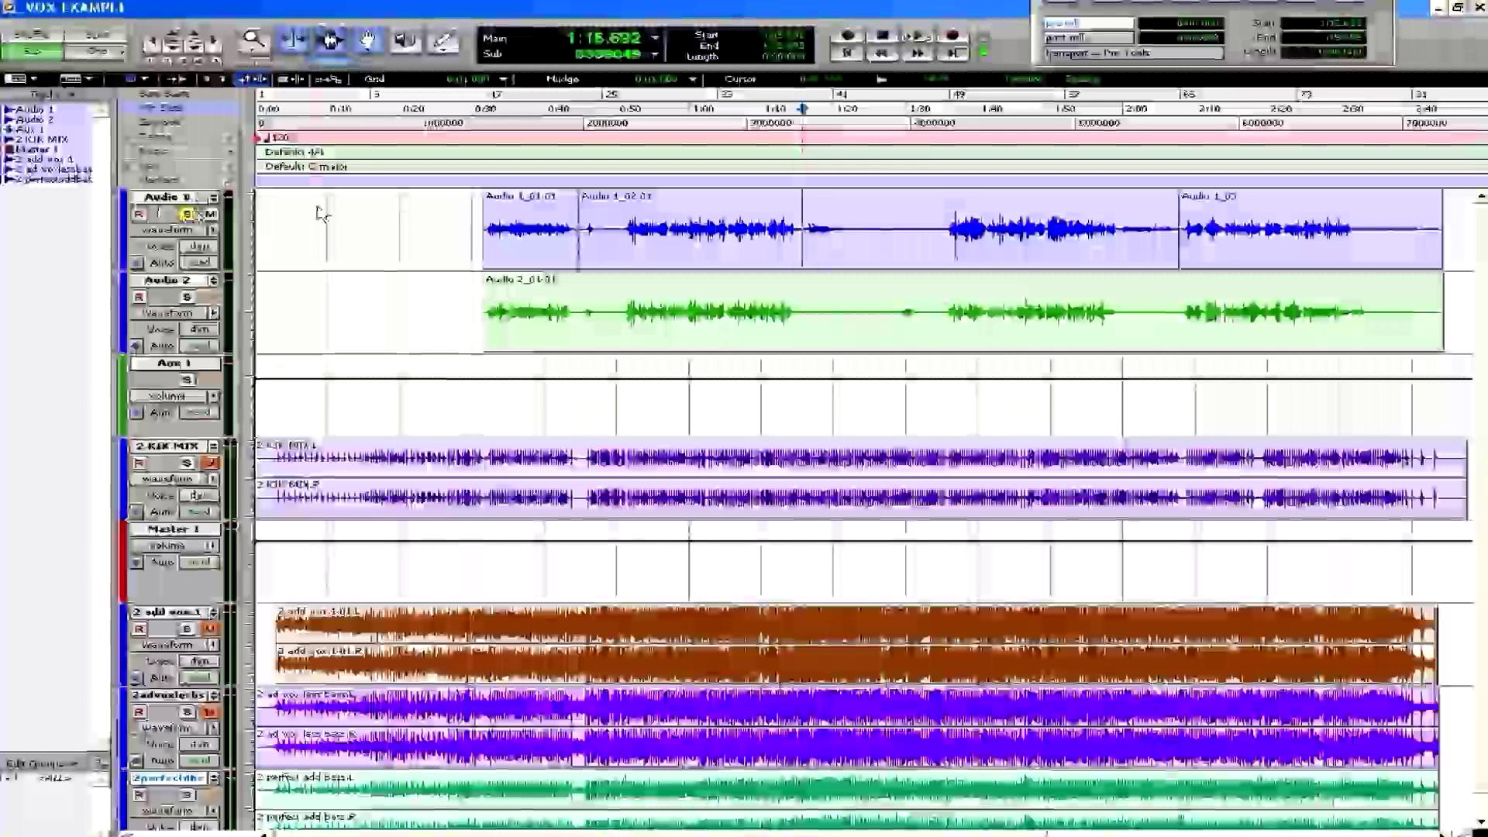
left_click(803, 224)
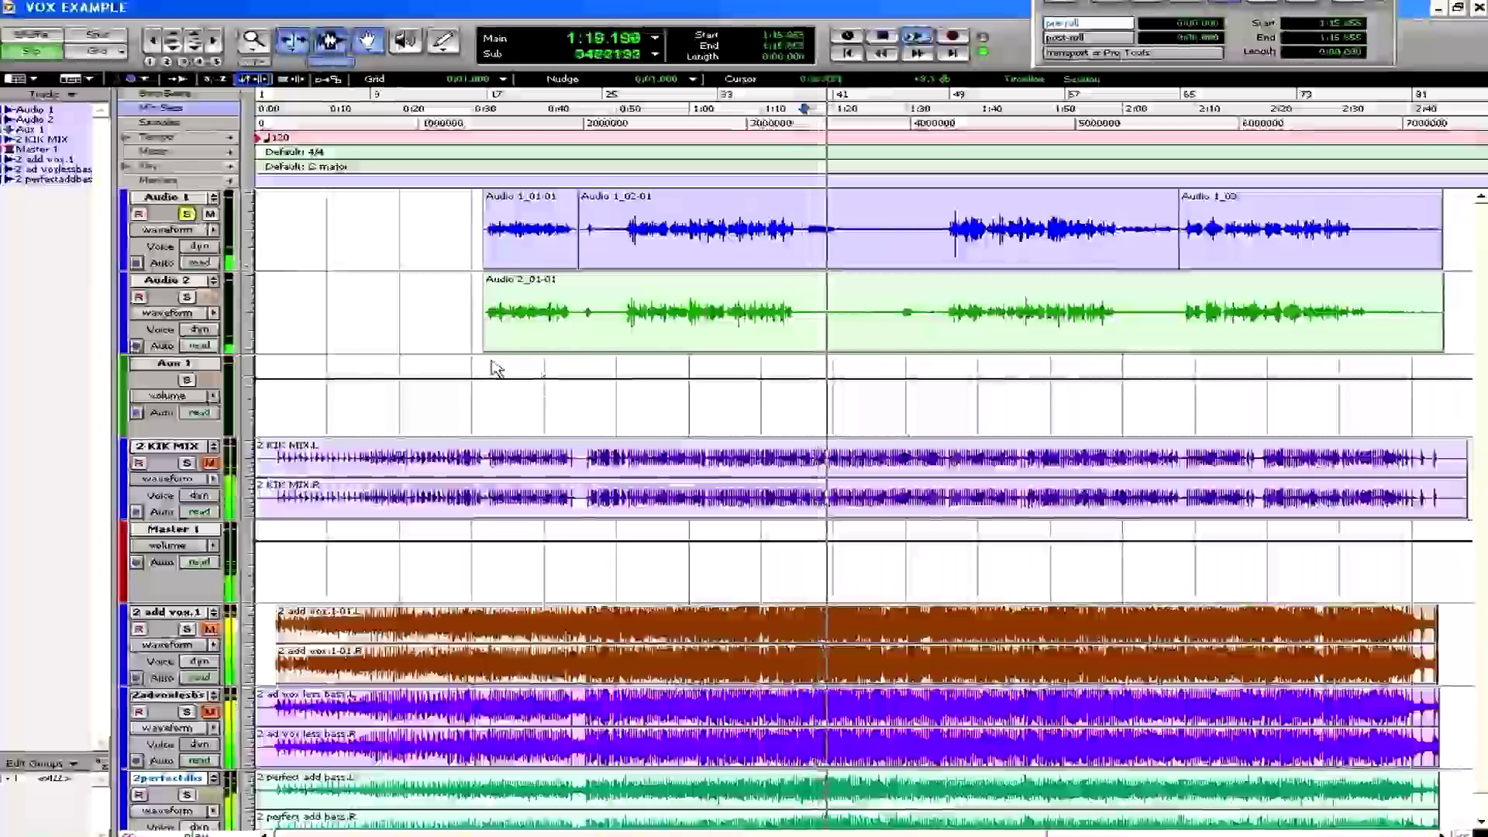
key("space")
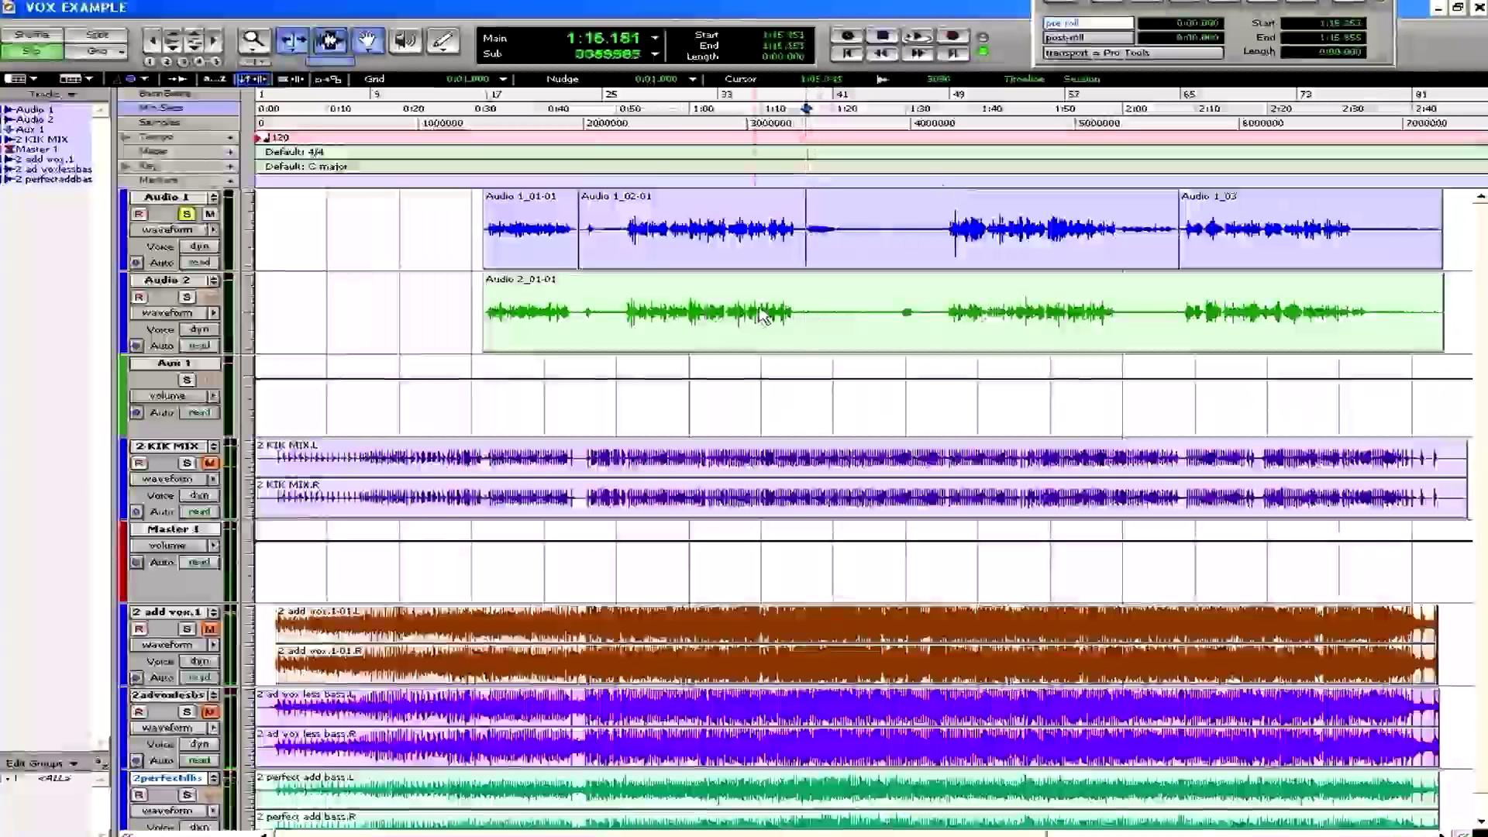
key("ctrl+e")
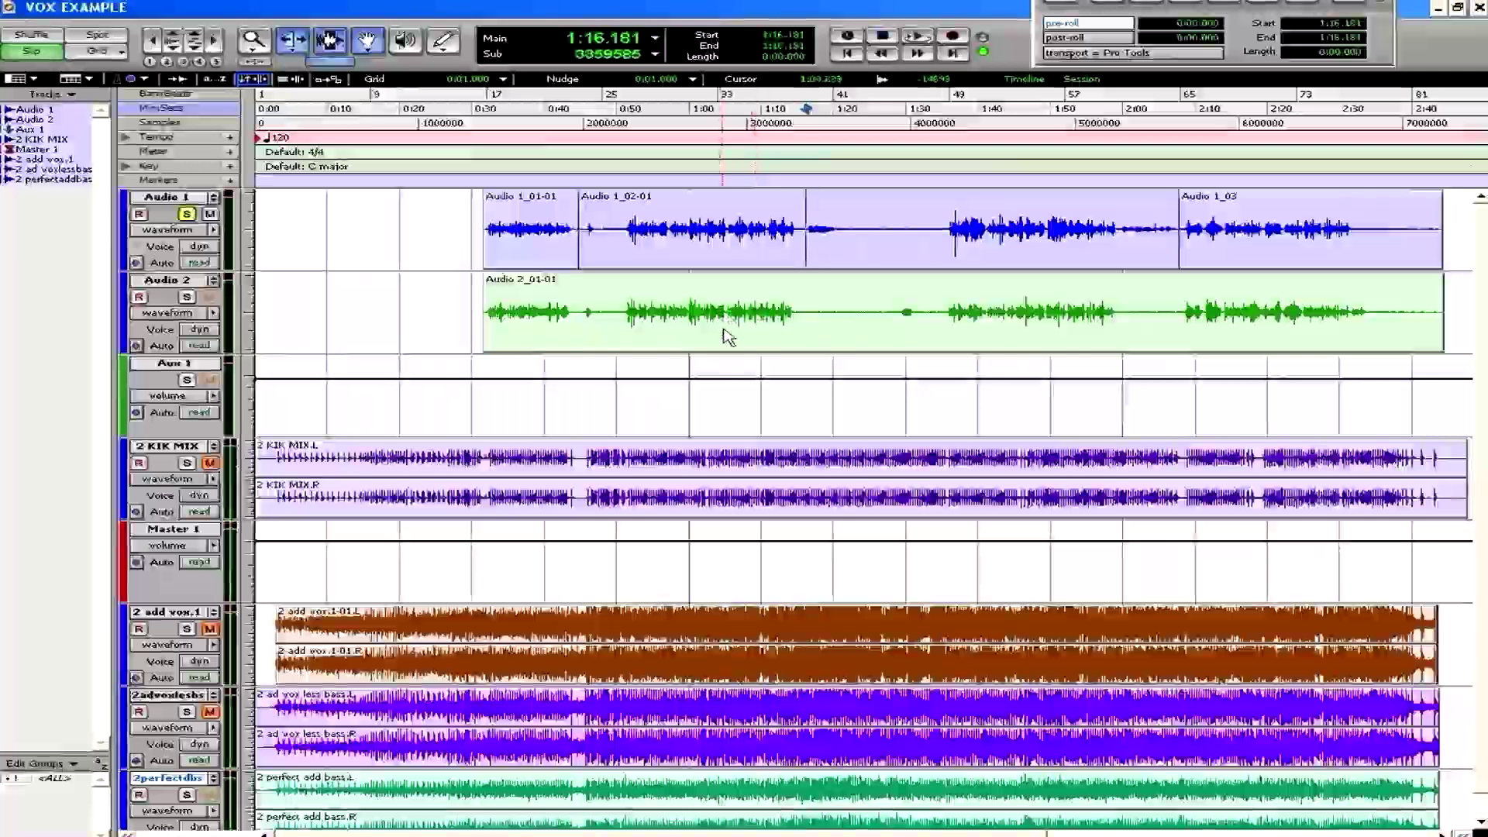
key("ctrl+e")
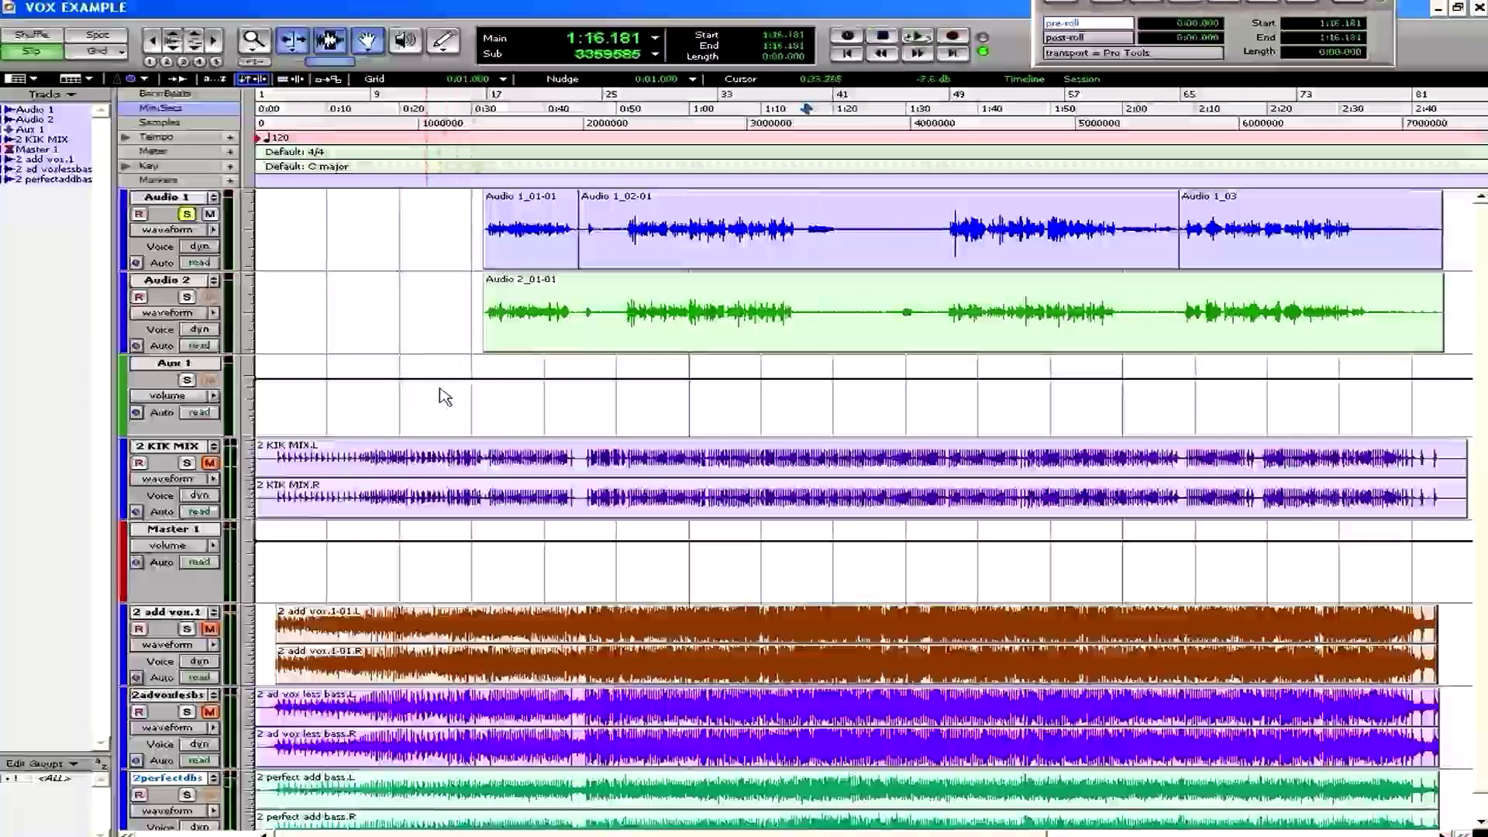
Highlight the long vocal phrase before 1:15 on Audio 1 and Audio 2, and replay Audio 1 from just after it.
key("ctrl+equal")
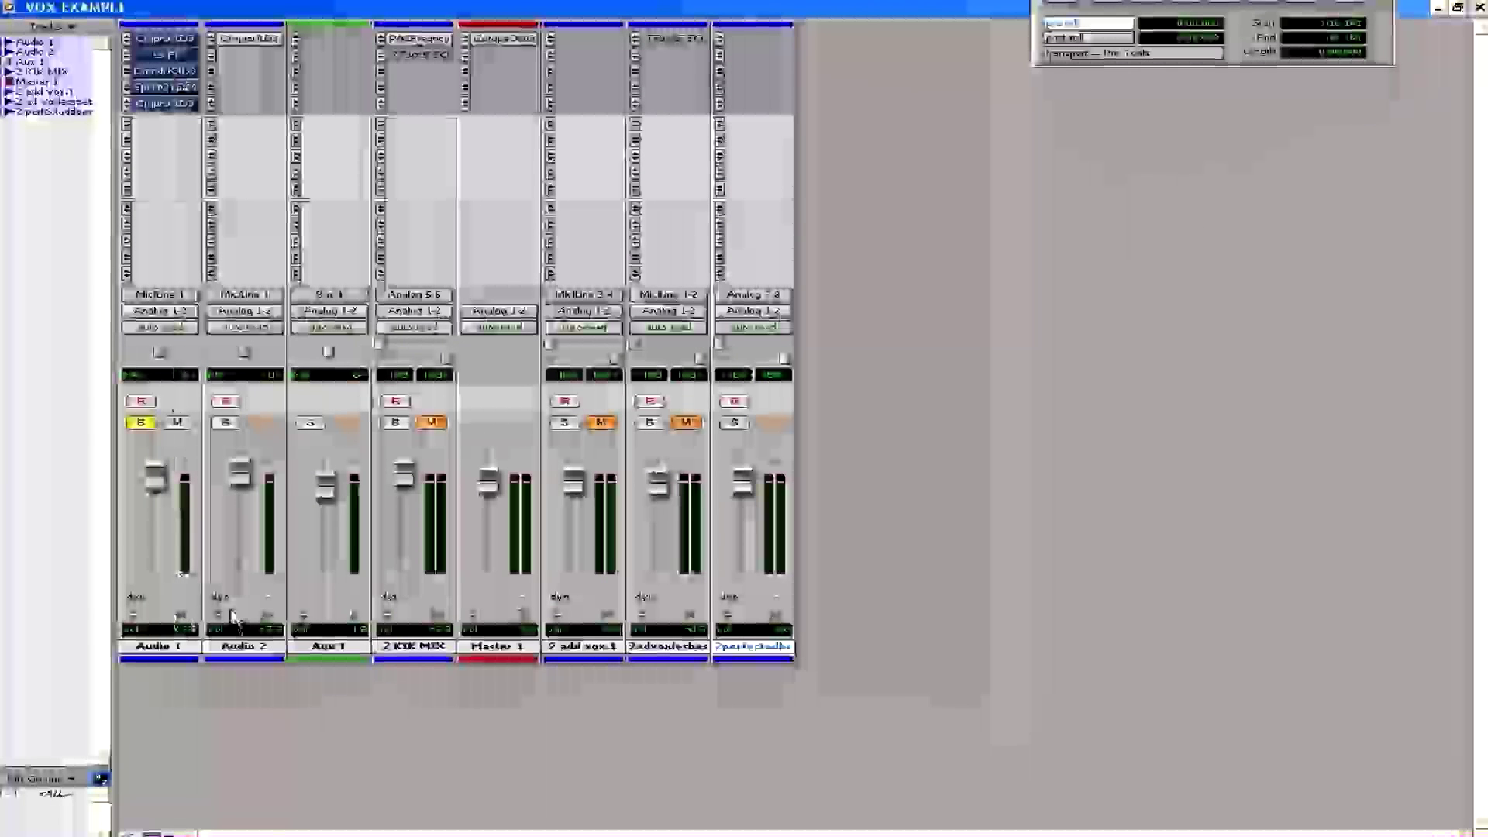
key("ctrl+equal")
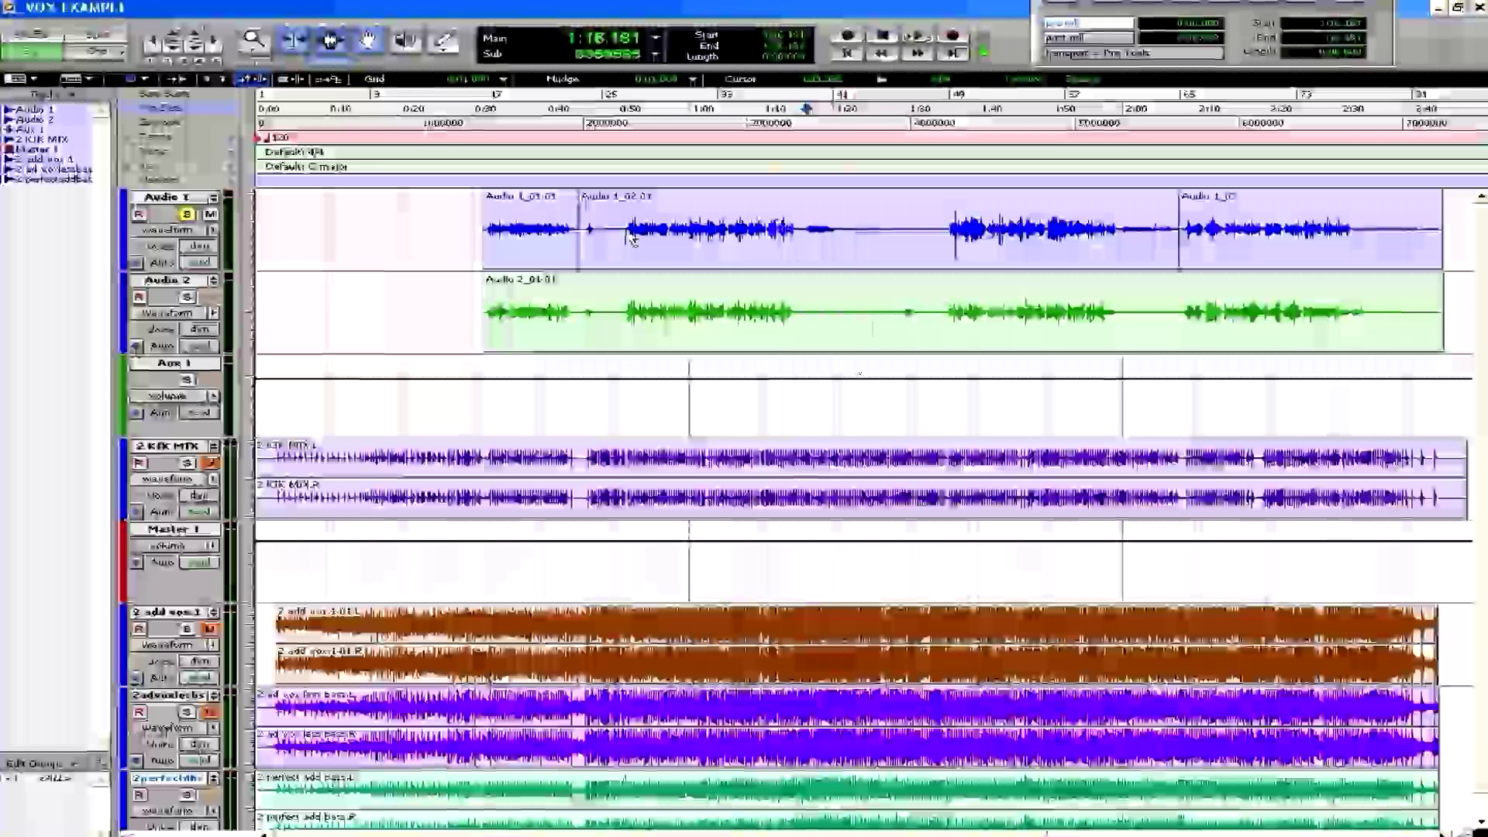
left_click_drag(623, 228, 792, 325)
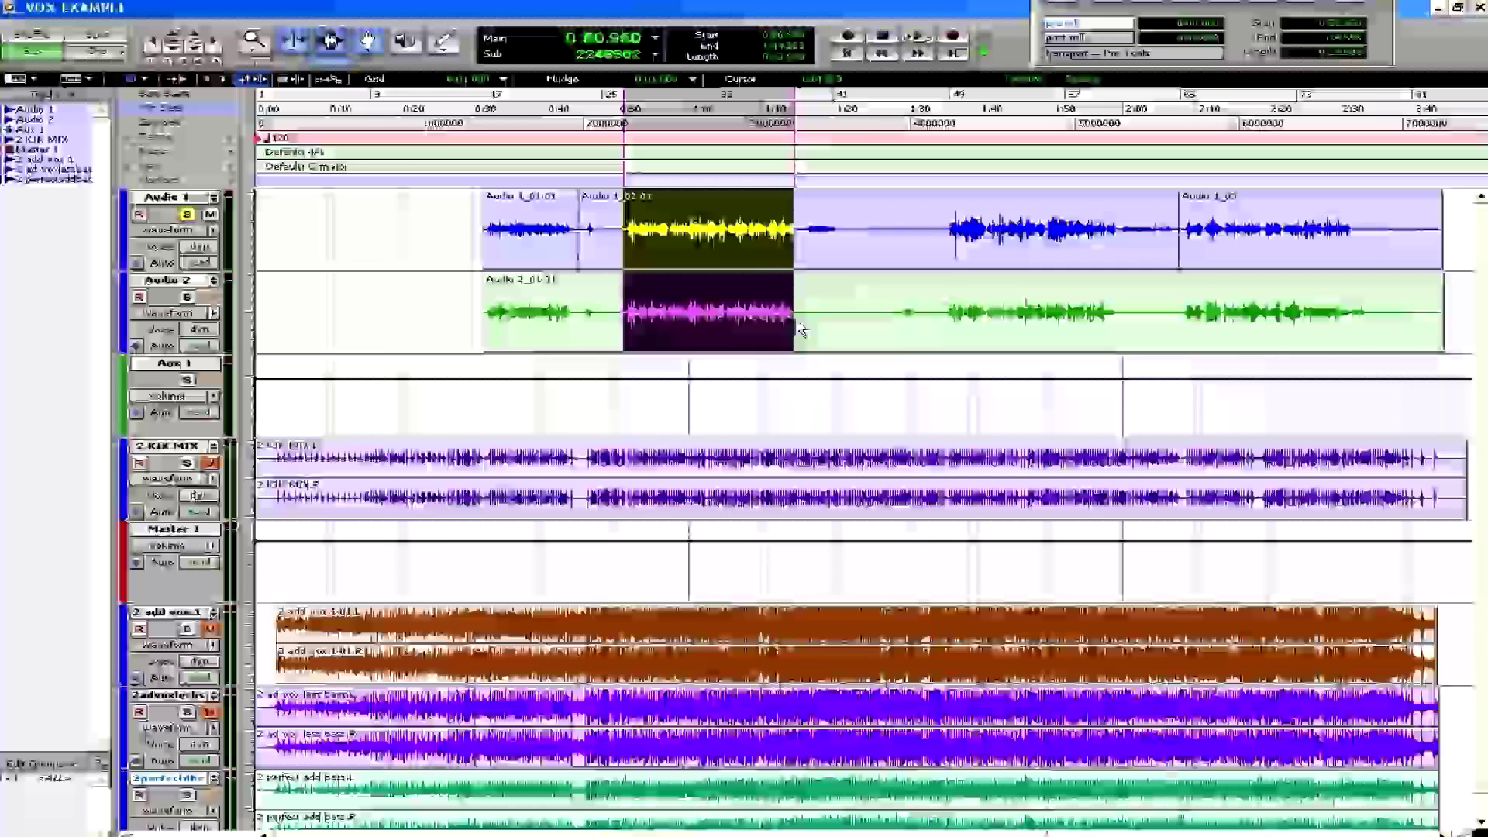
left_click(807, 225)
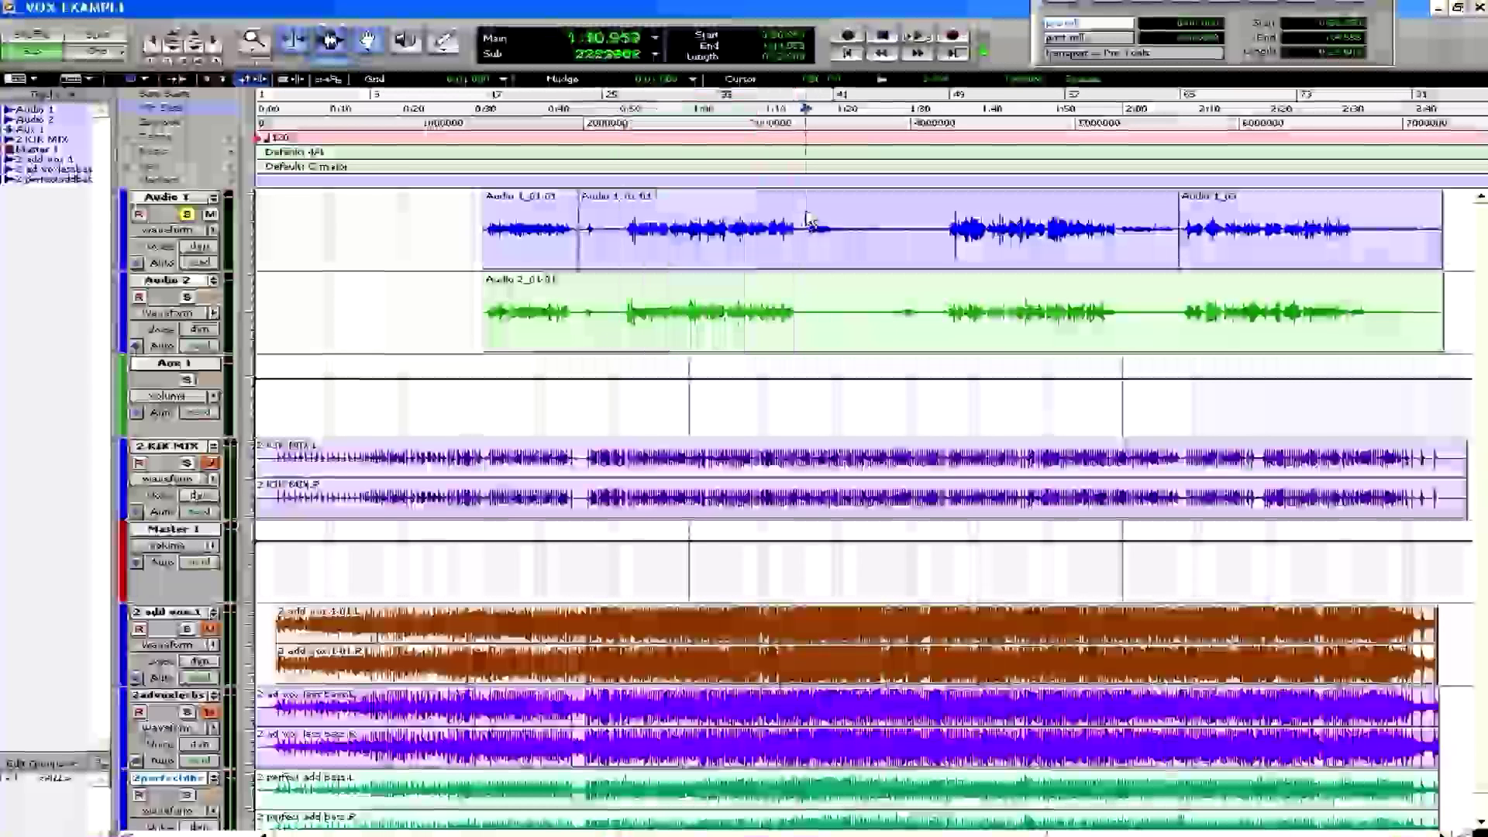
key("space")
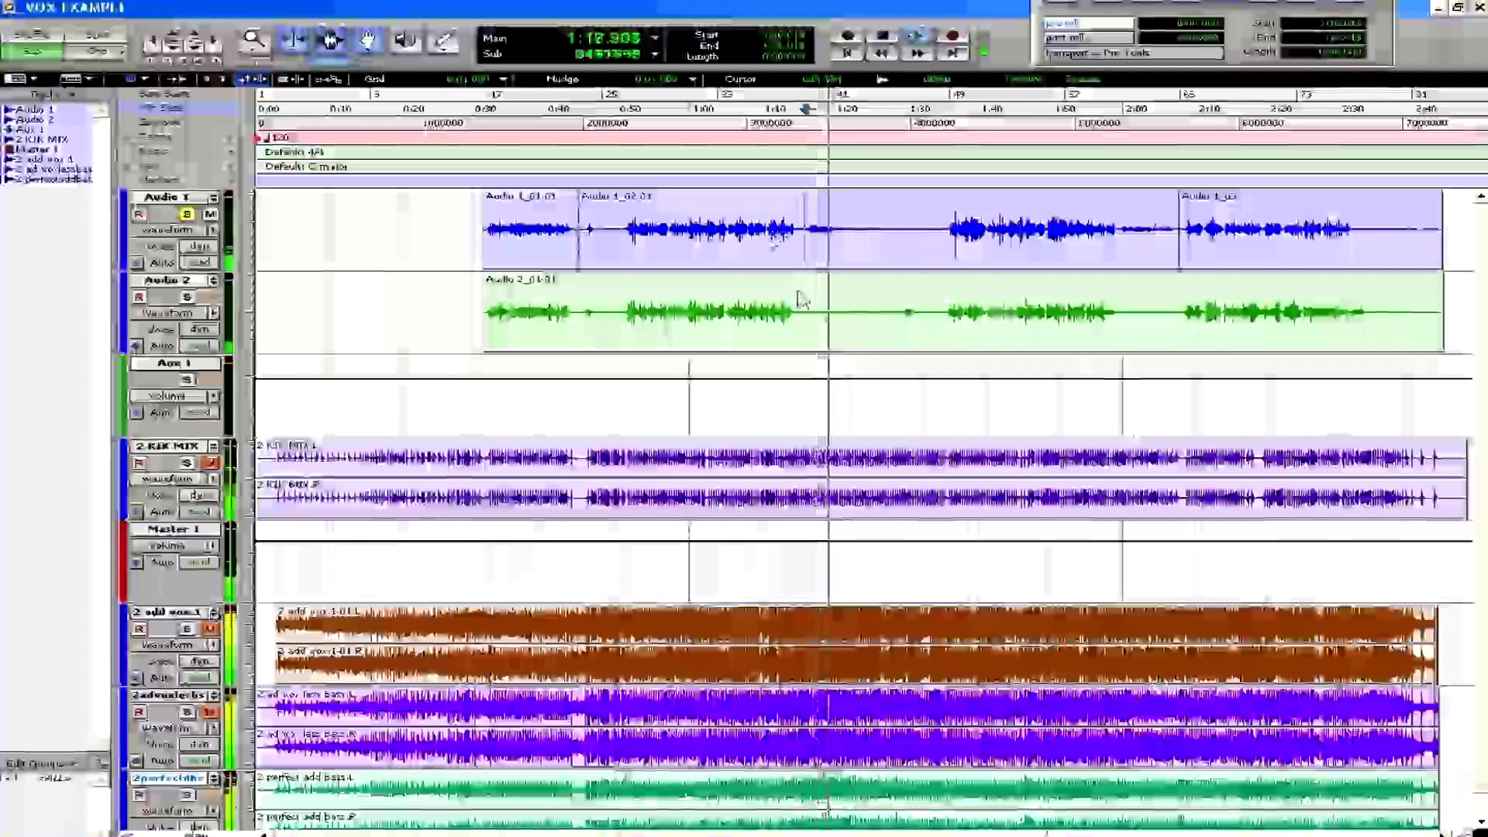
Show the mixer and inspect the first Compressor/Limiter and the Lo-Fi insert on Audio 1, moving the Lo-Fi window lower.
key("ctrl+equal")
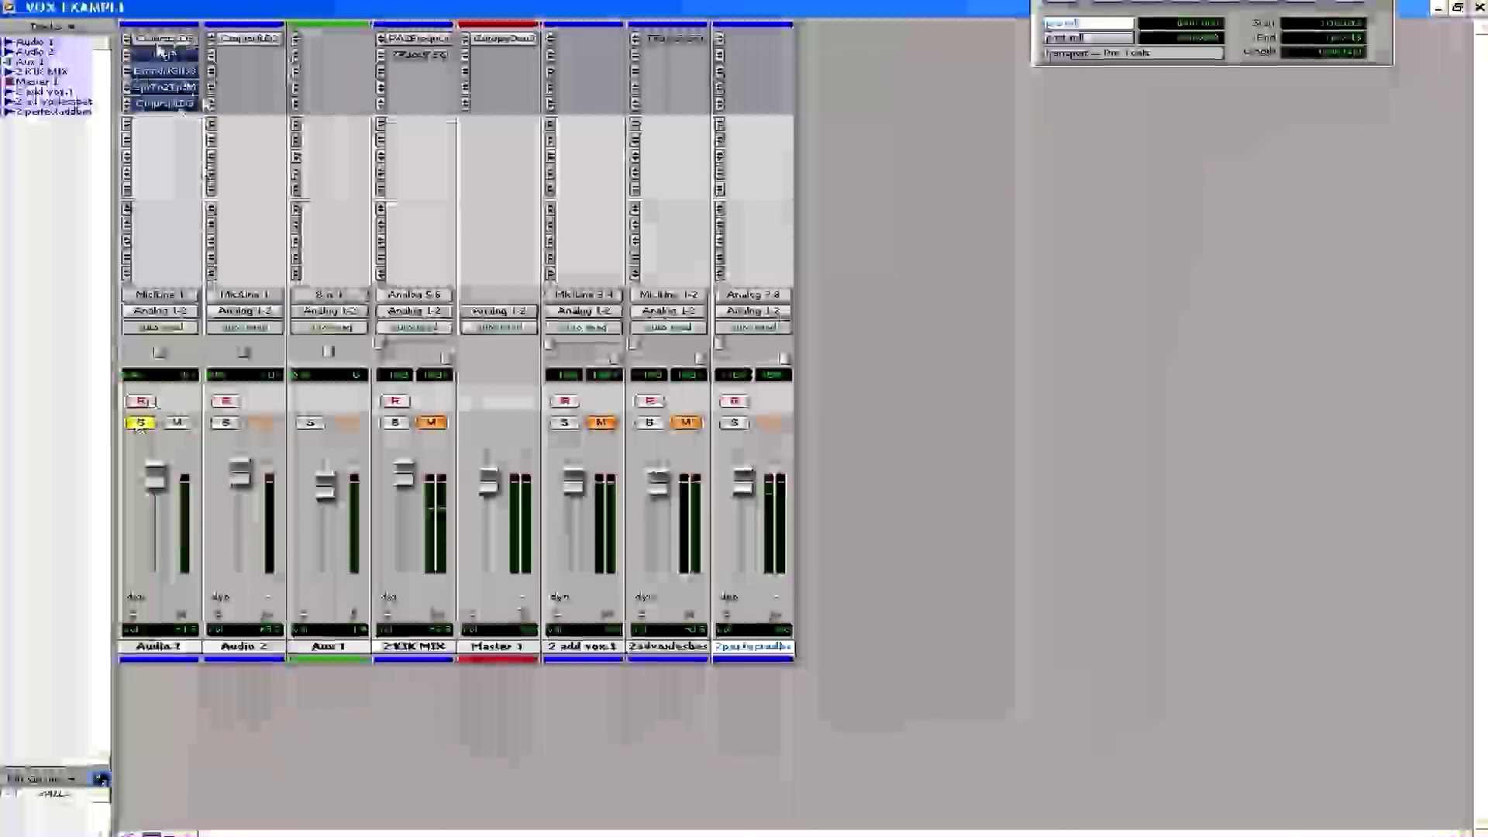
left_click(164, 54)
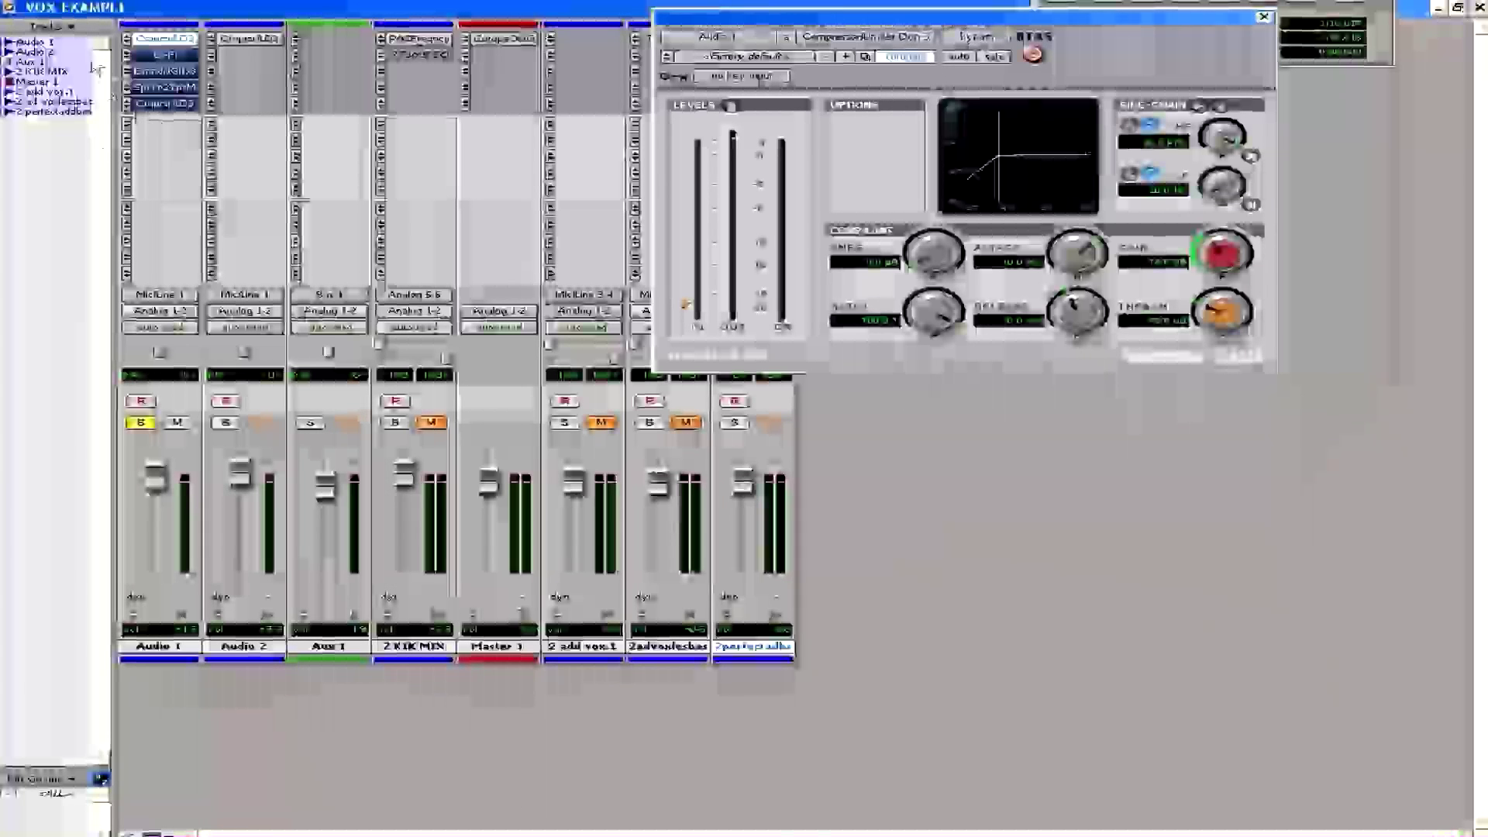
left_click(165, 55)
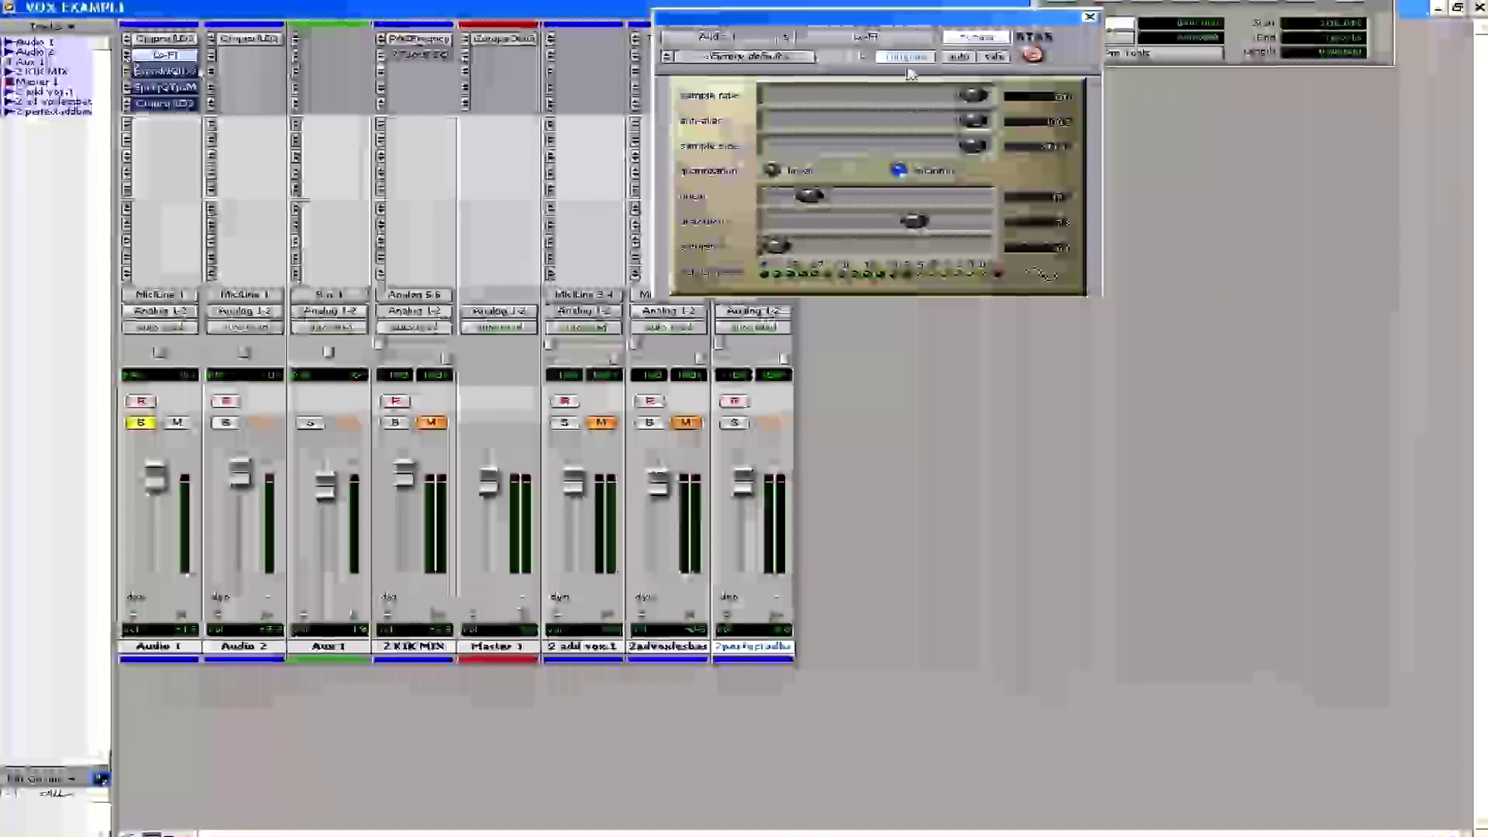
left_click_drag(872, 31, 756, 211)
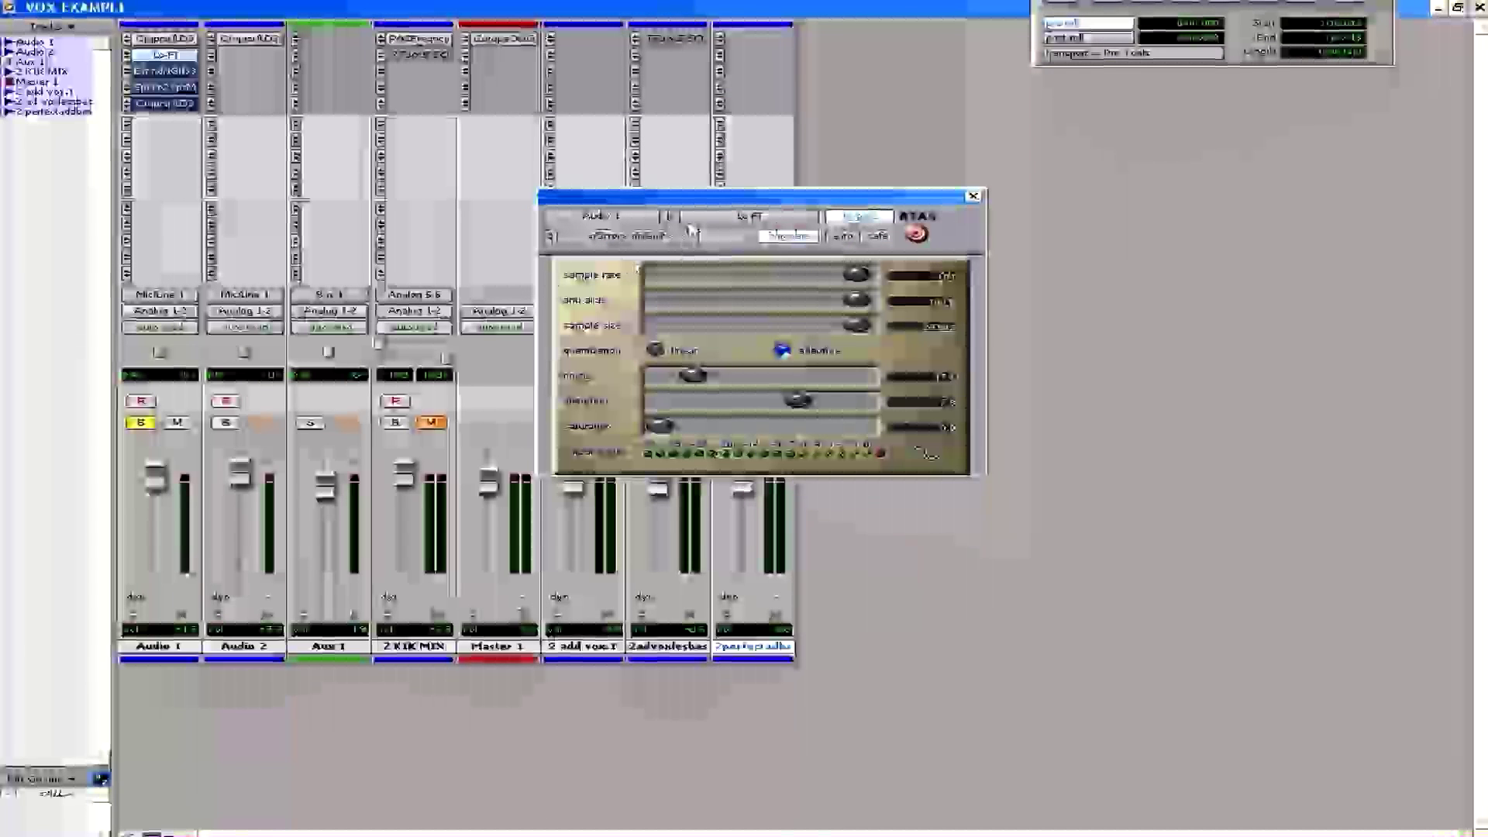
mouse_move(742, 246)
mouse_move(890, 264)
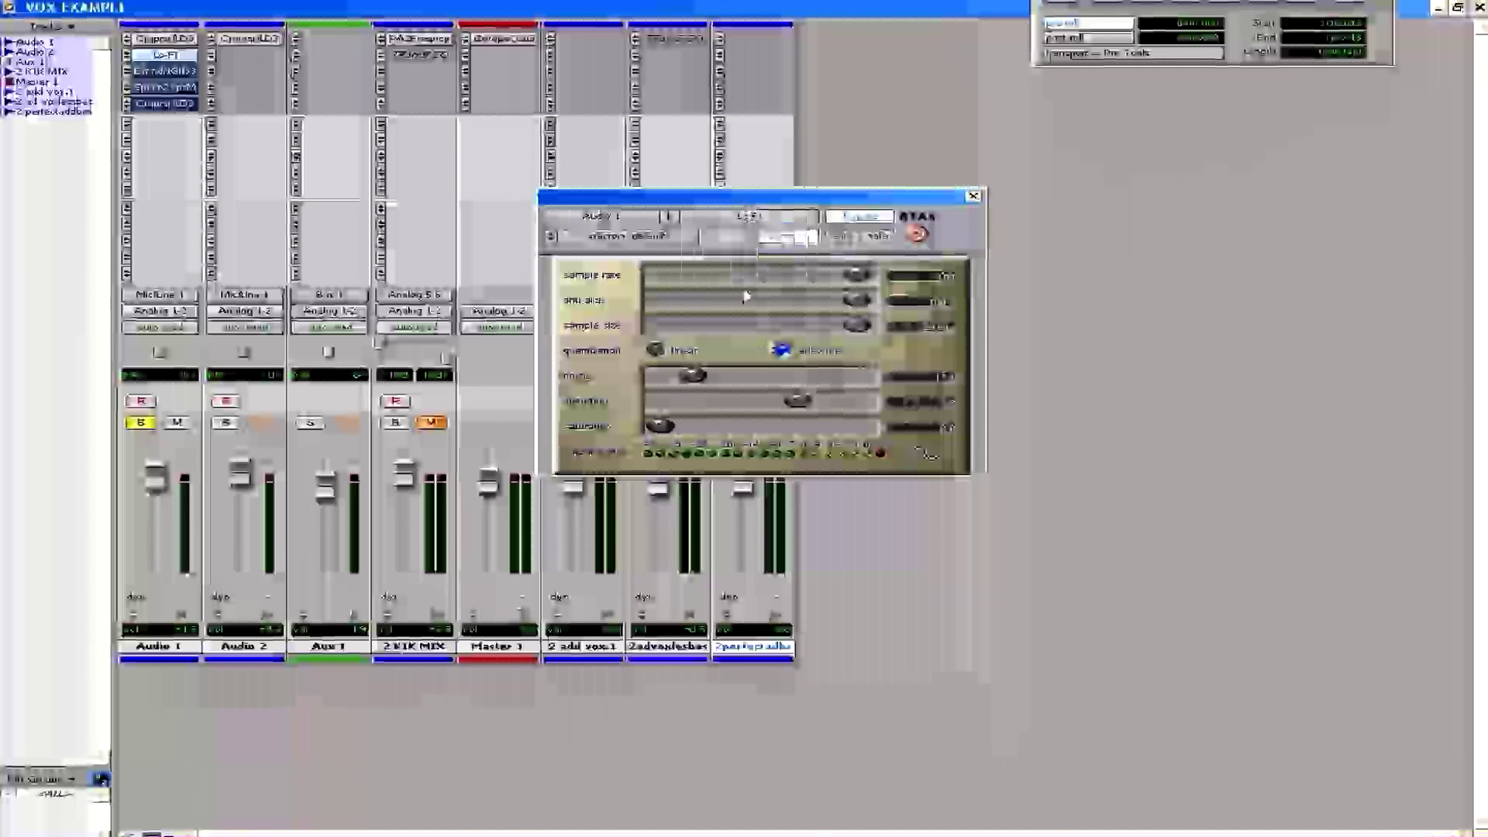
Adjust the Lo-Fi noise and distortion on Audio 1 by ear to low noise and moderate distortion, and take it out of bypass.
left_click_drag(692, 380, 659, 379)
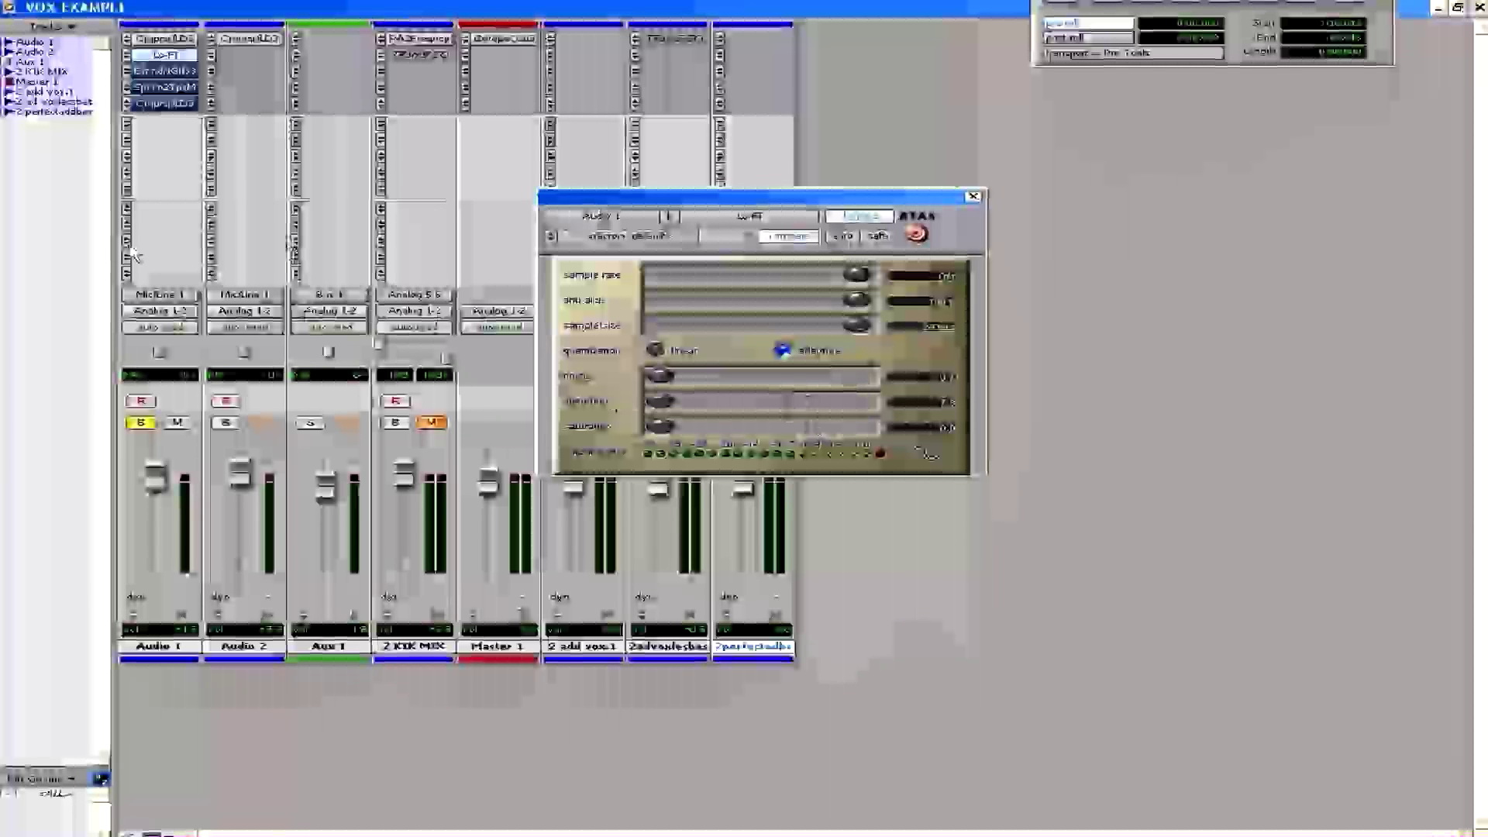
left_click(839, 400)
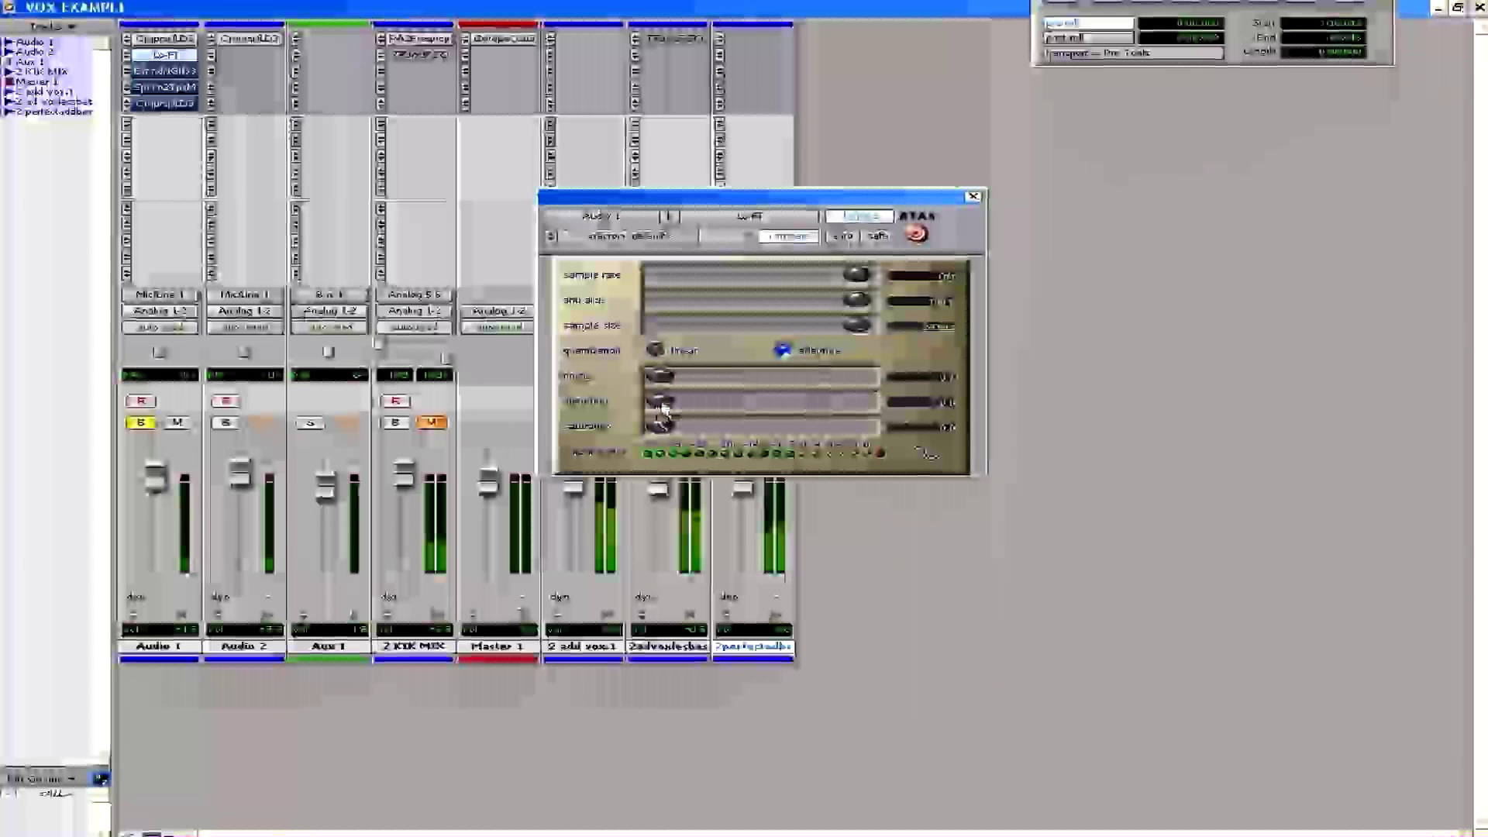
key("space")
left_click_drag(732, 408, 808, 410)
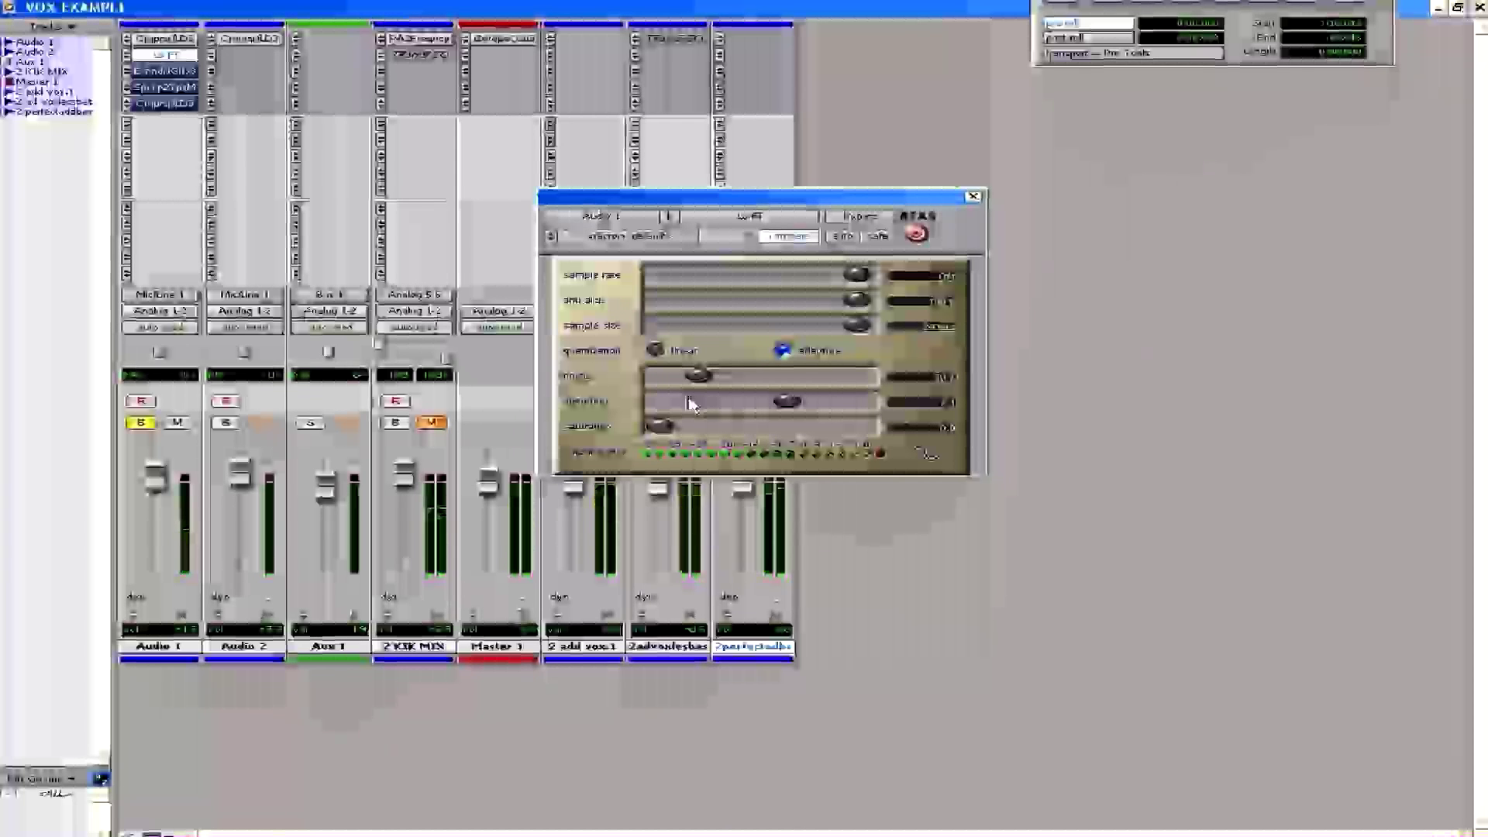
left_click_drag(698, 390, 690, 390)
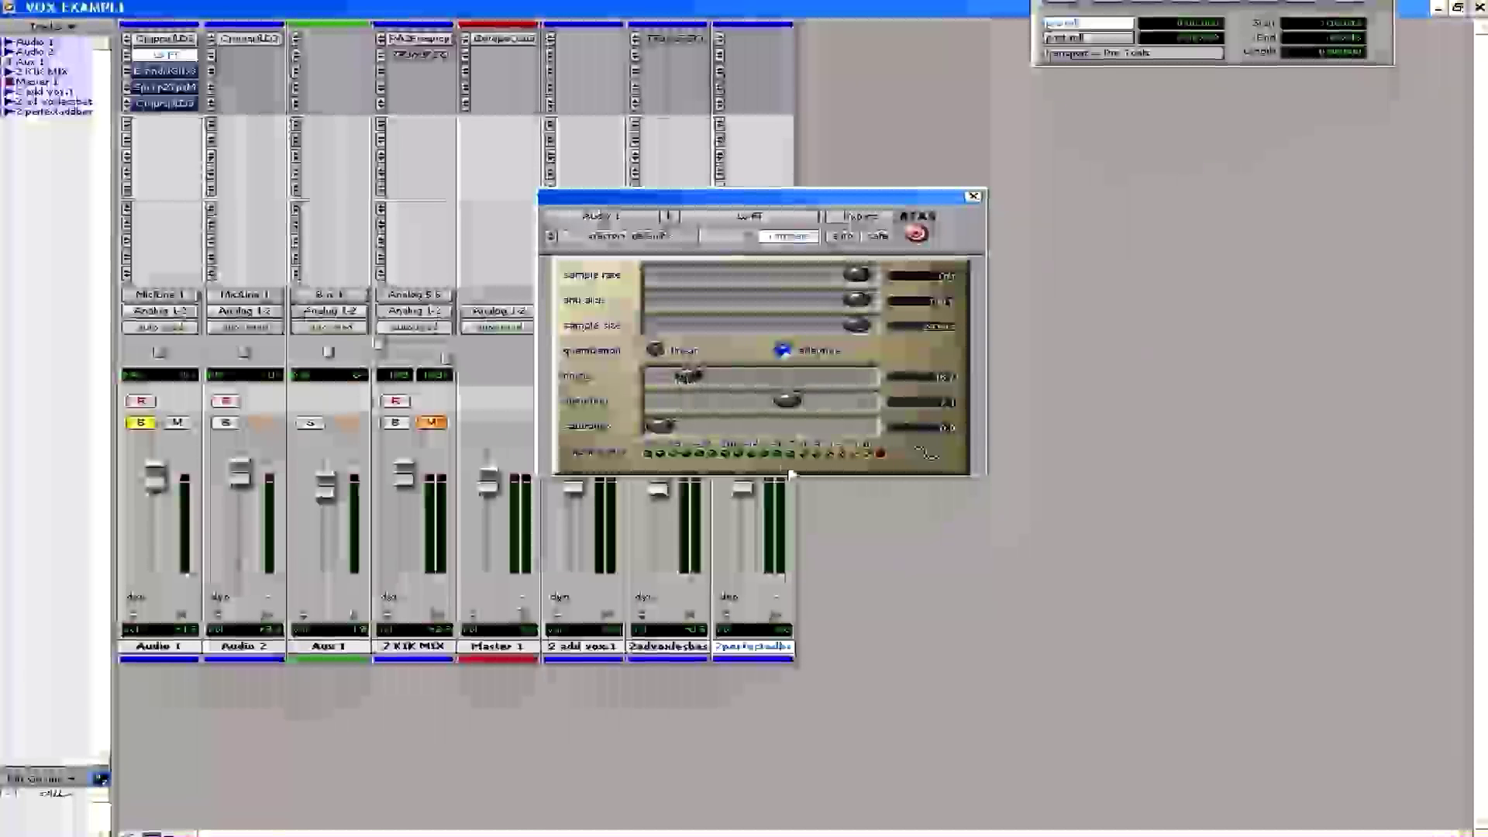
left_click_drag(787, 410, 781, 409)
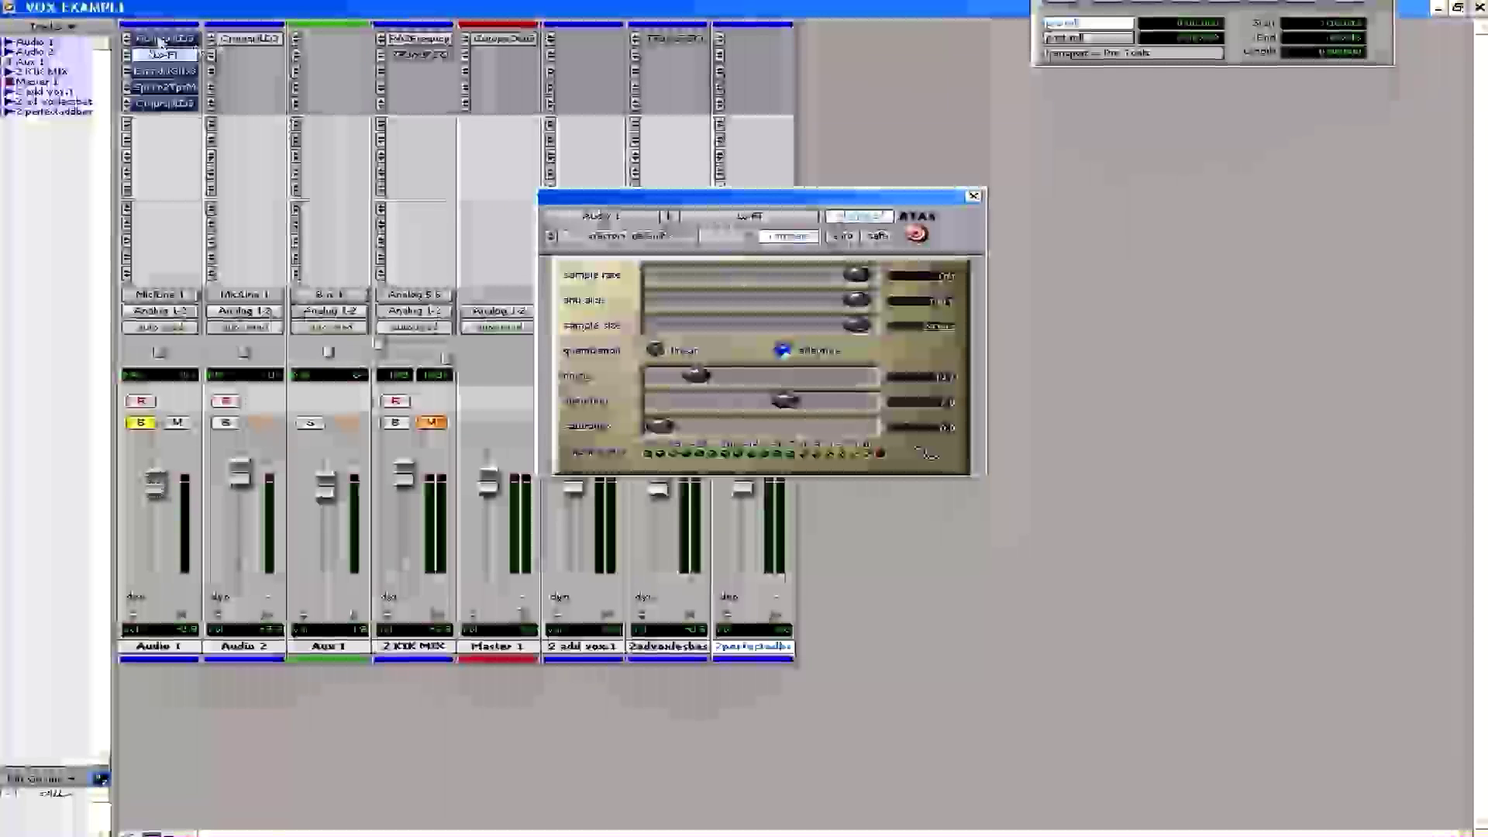
left_click(174, 55, "ctrl")
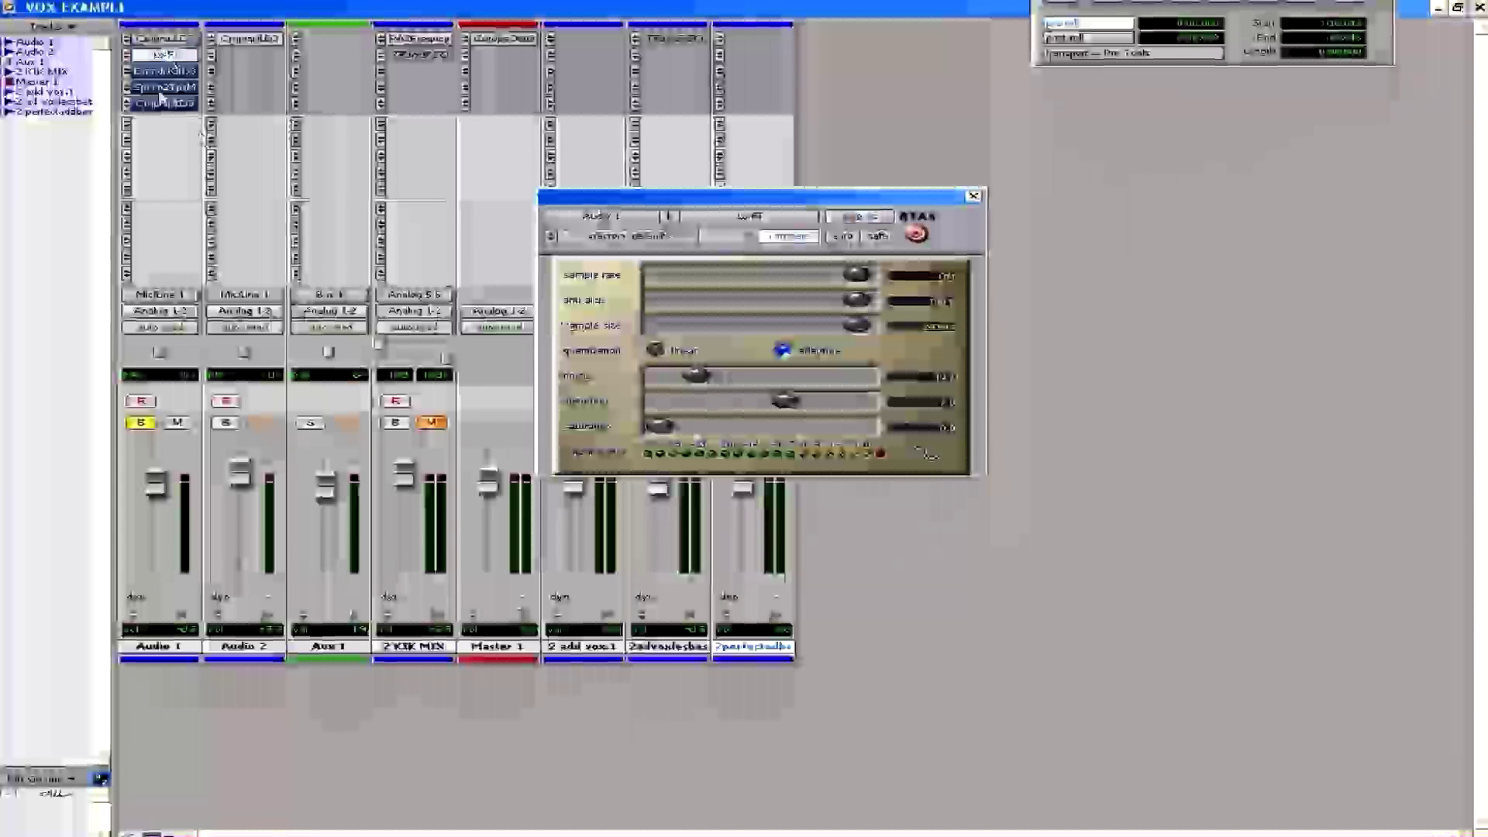
Enable the Expander/Gate on Audio 1 and tune its ratio, hold and threshold while auditioning the vocal.
left_click(163, 38)
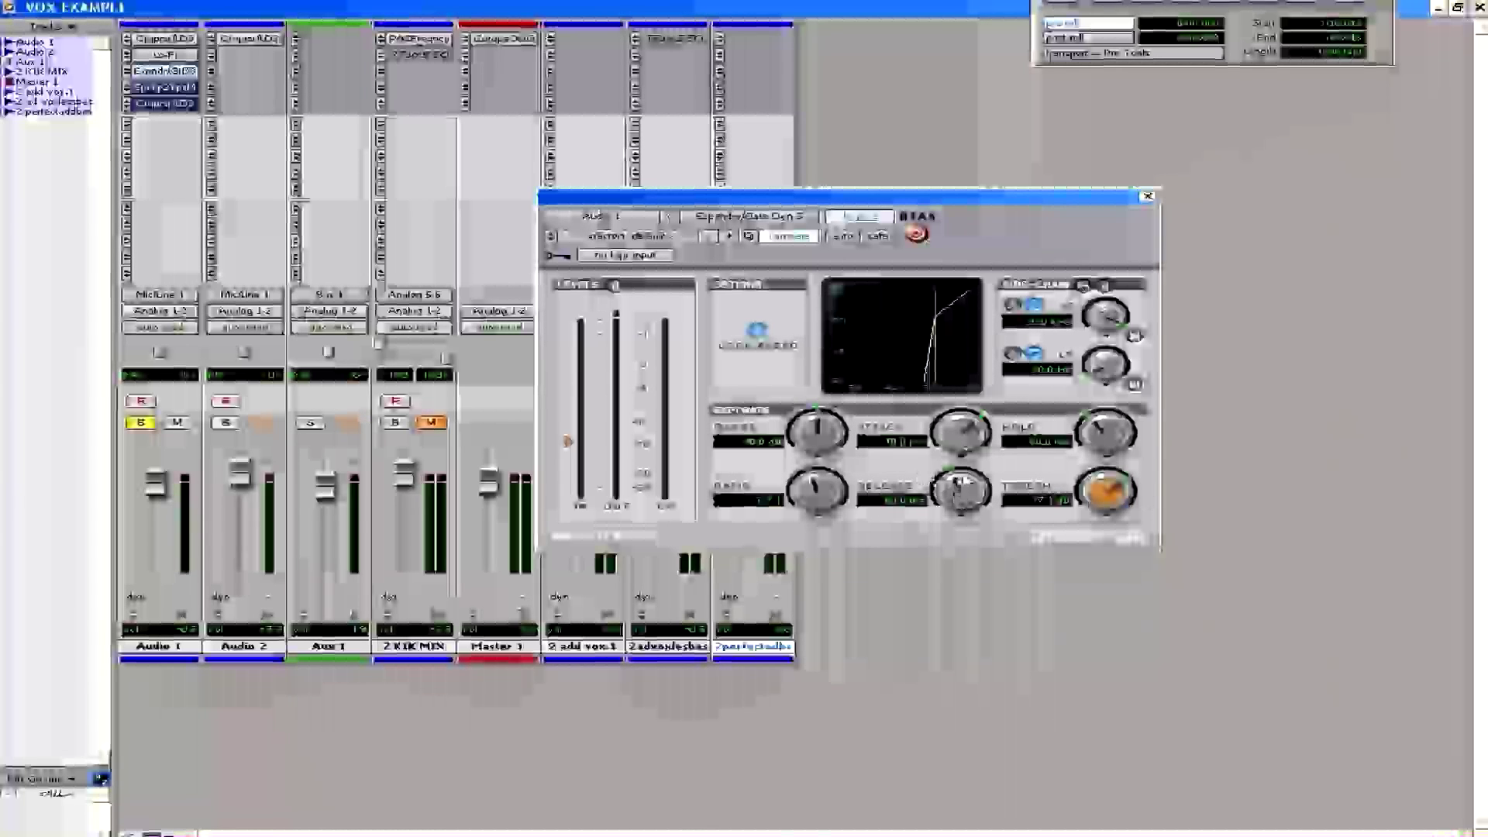
left_click(853, 221)
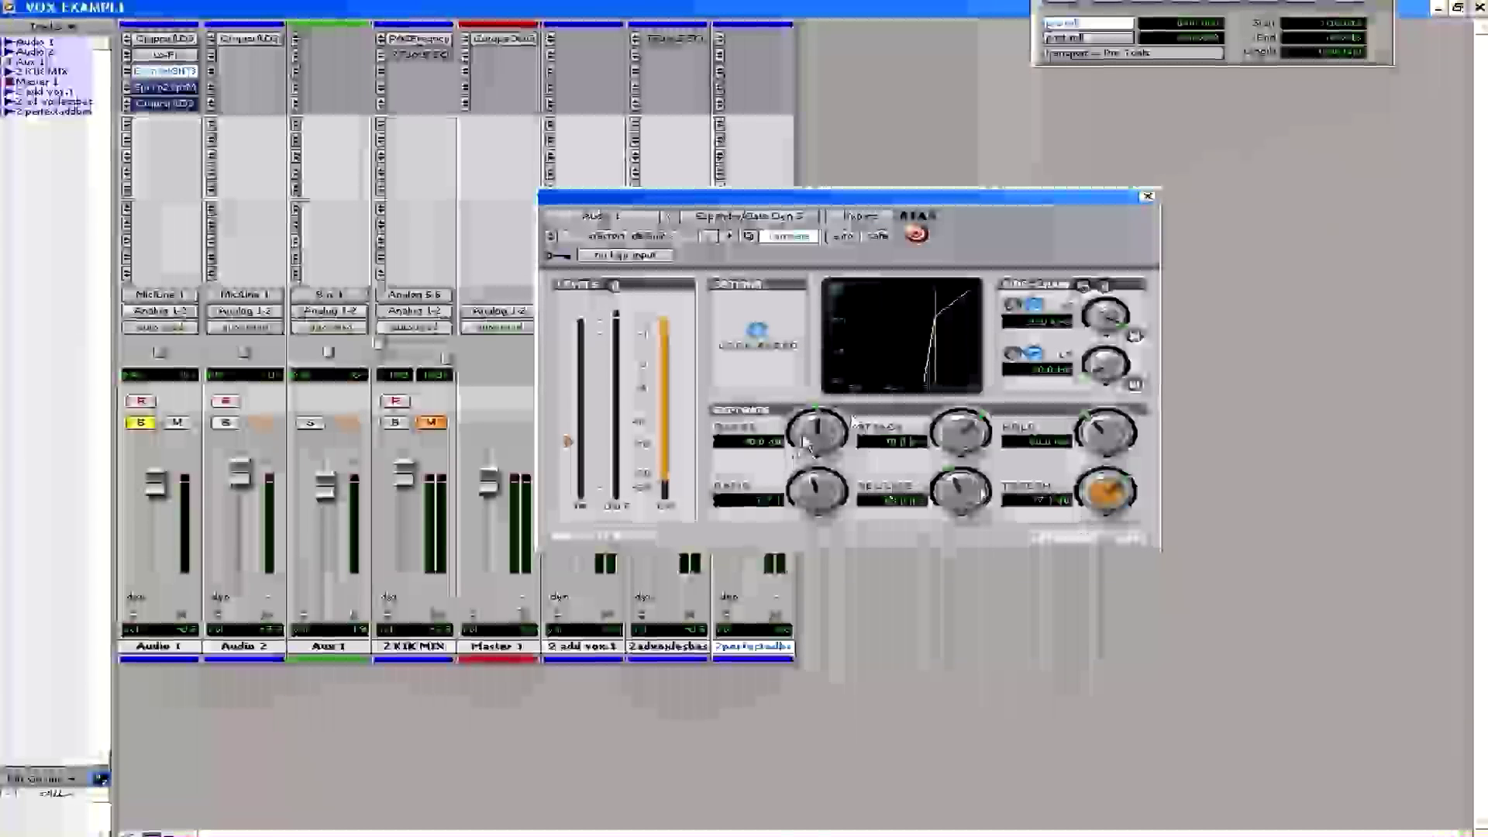
left_click_drag(823, 515, 842, 500)
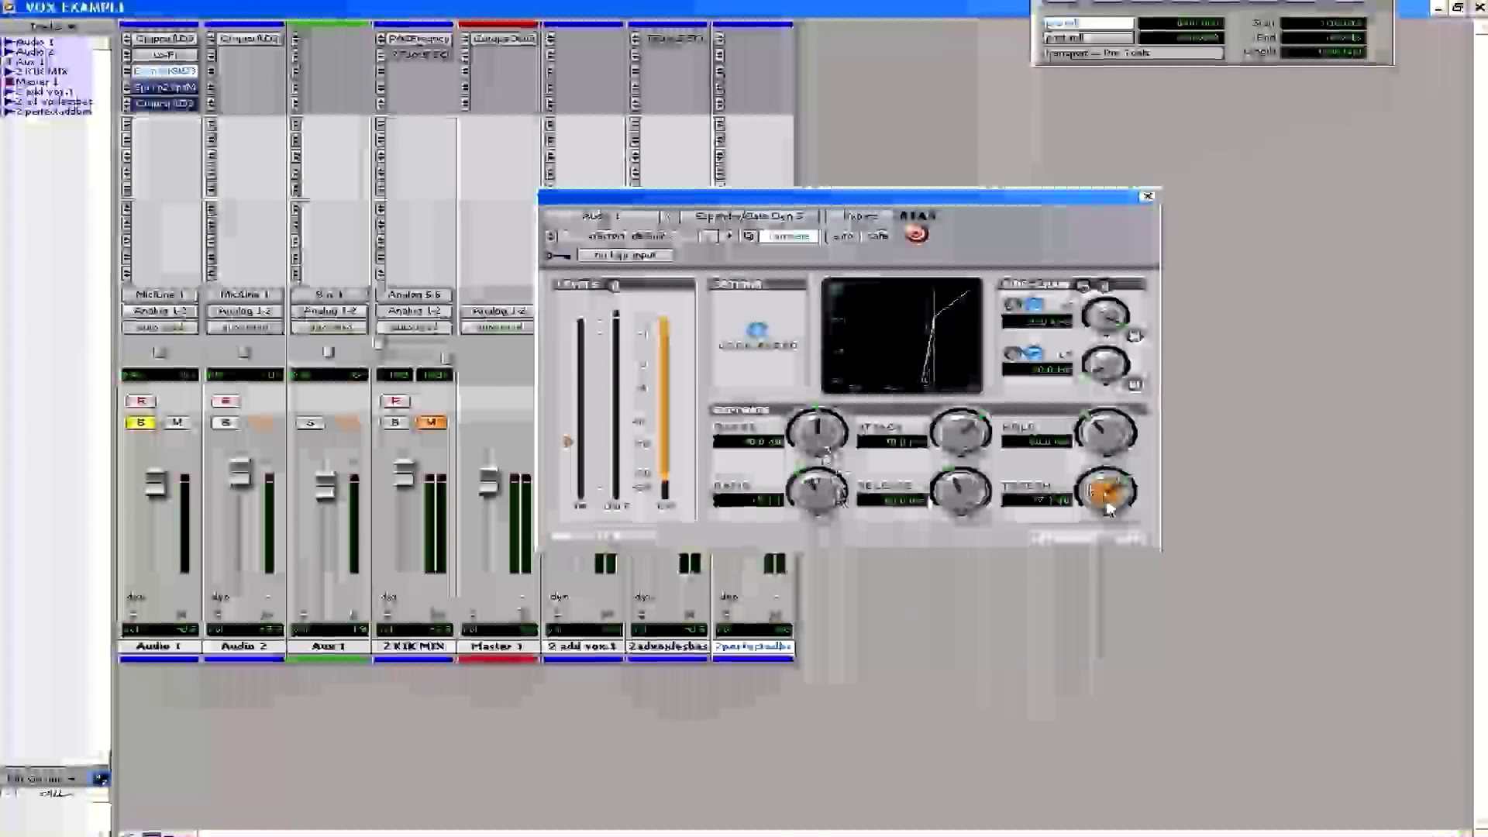
left_click_drag(1108, 494, 1109, 502)
left_click_drag(1104, 438, 1105, 503)
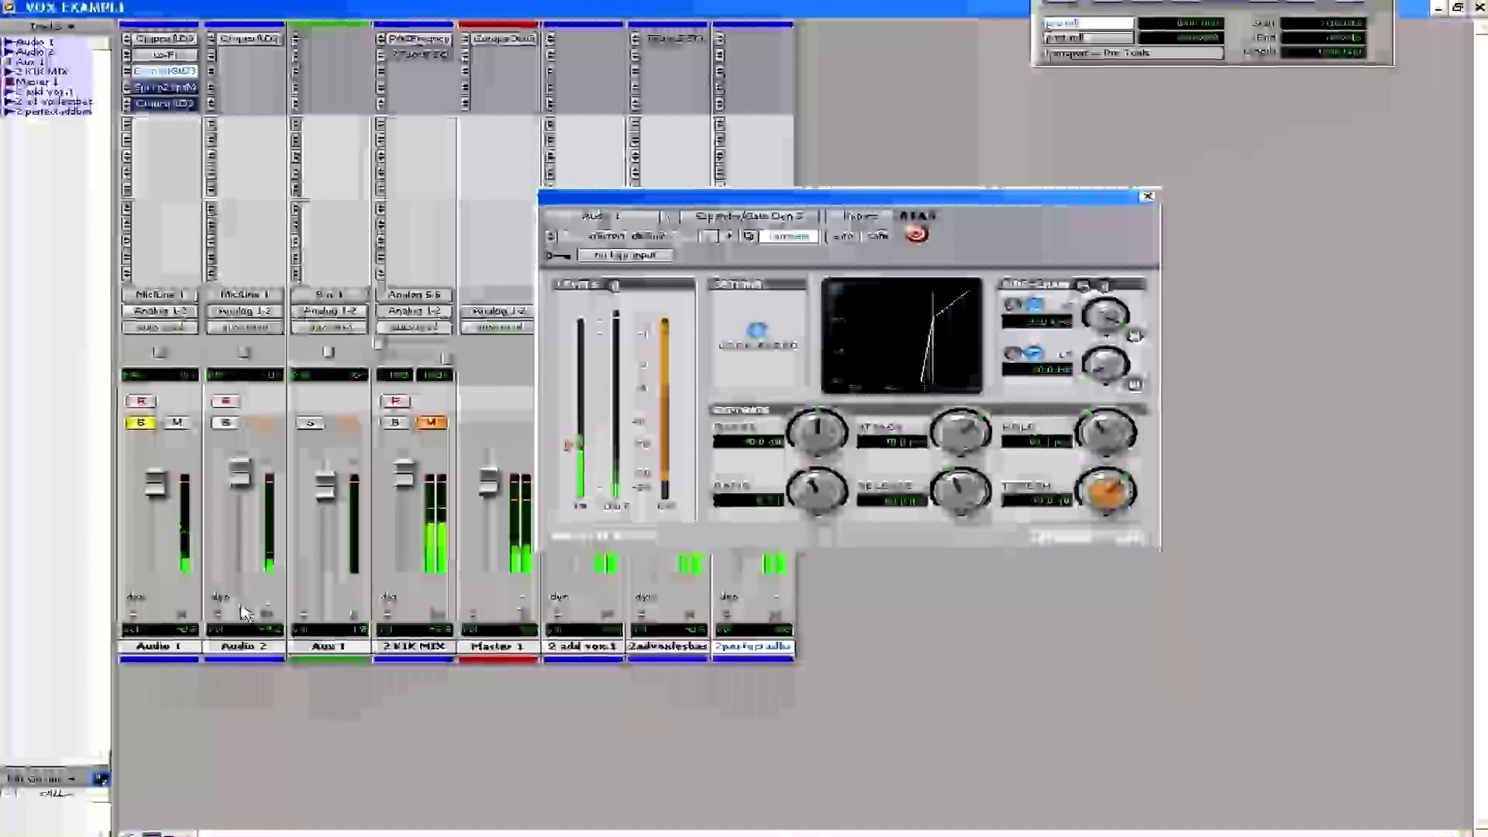
key("space")
left_click_drag(1106, 490, 1110, 486)
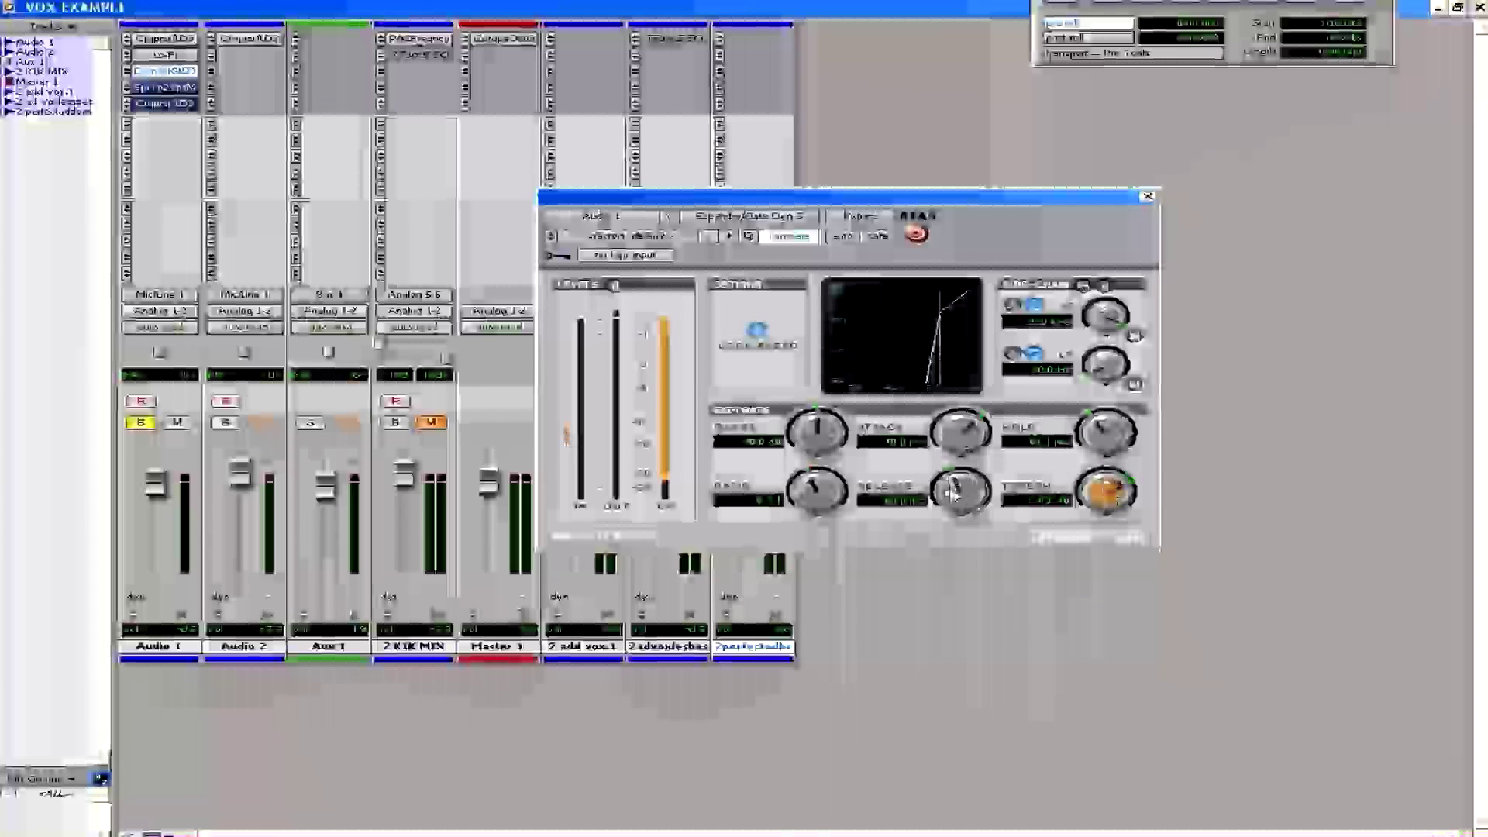
key("space")
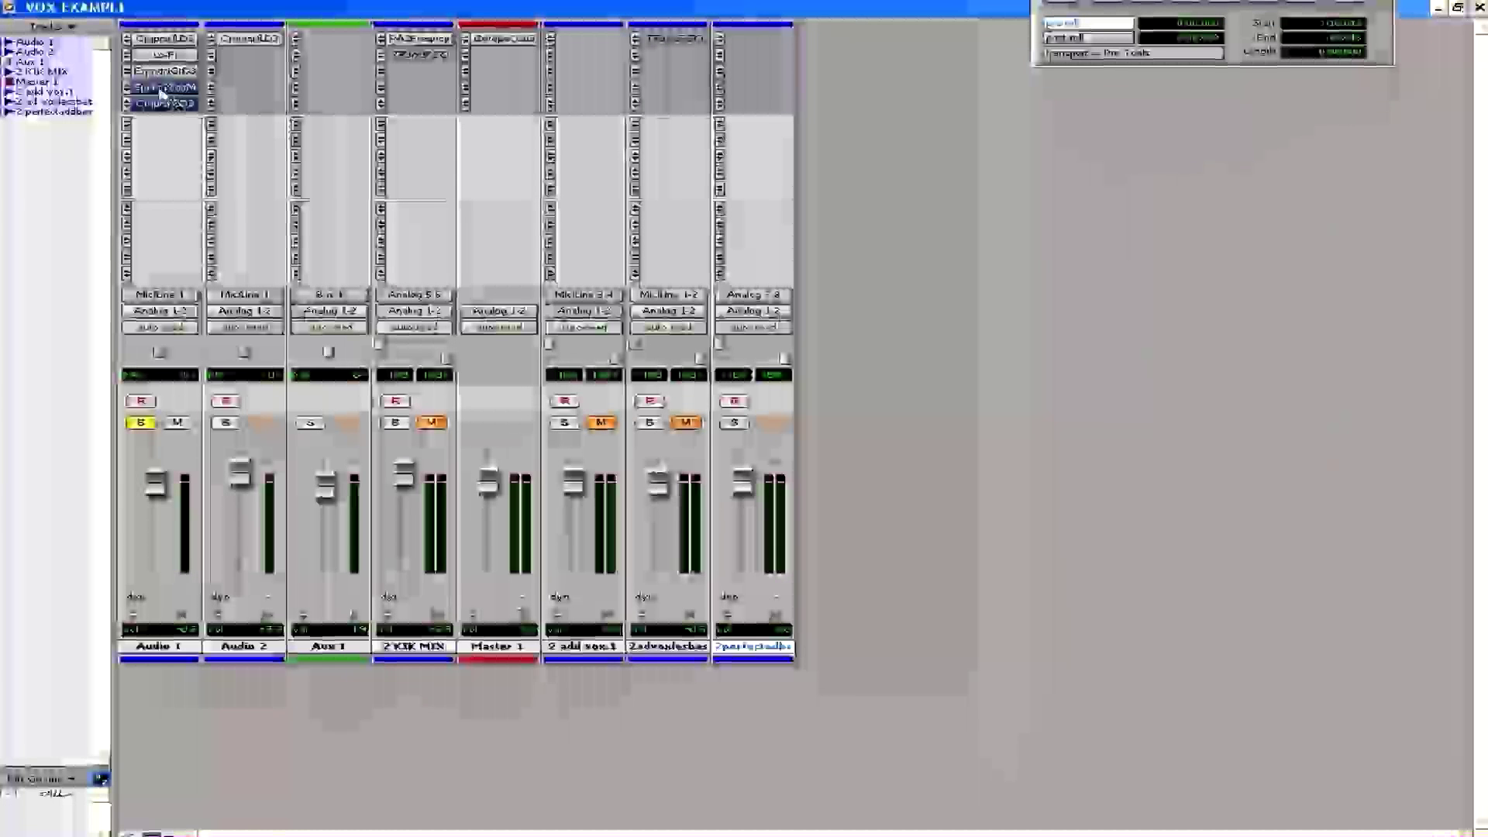
Enable the SuperTap 2-Taps Mod delay on Audio 1, audition longer delays on both taps, and set both back to short delays.
left_click(160, 87)
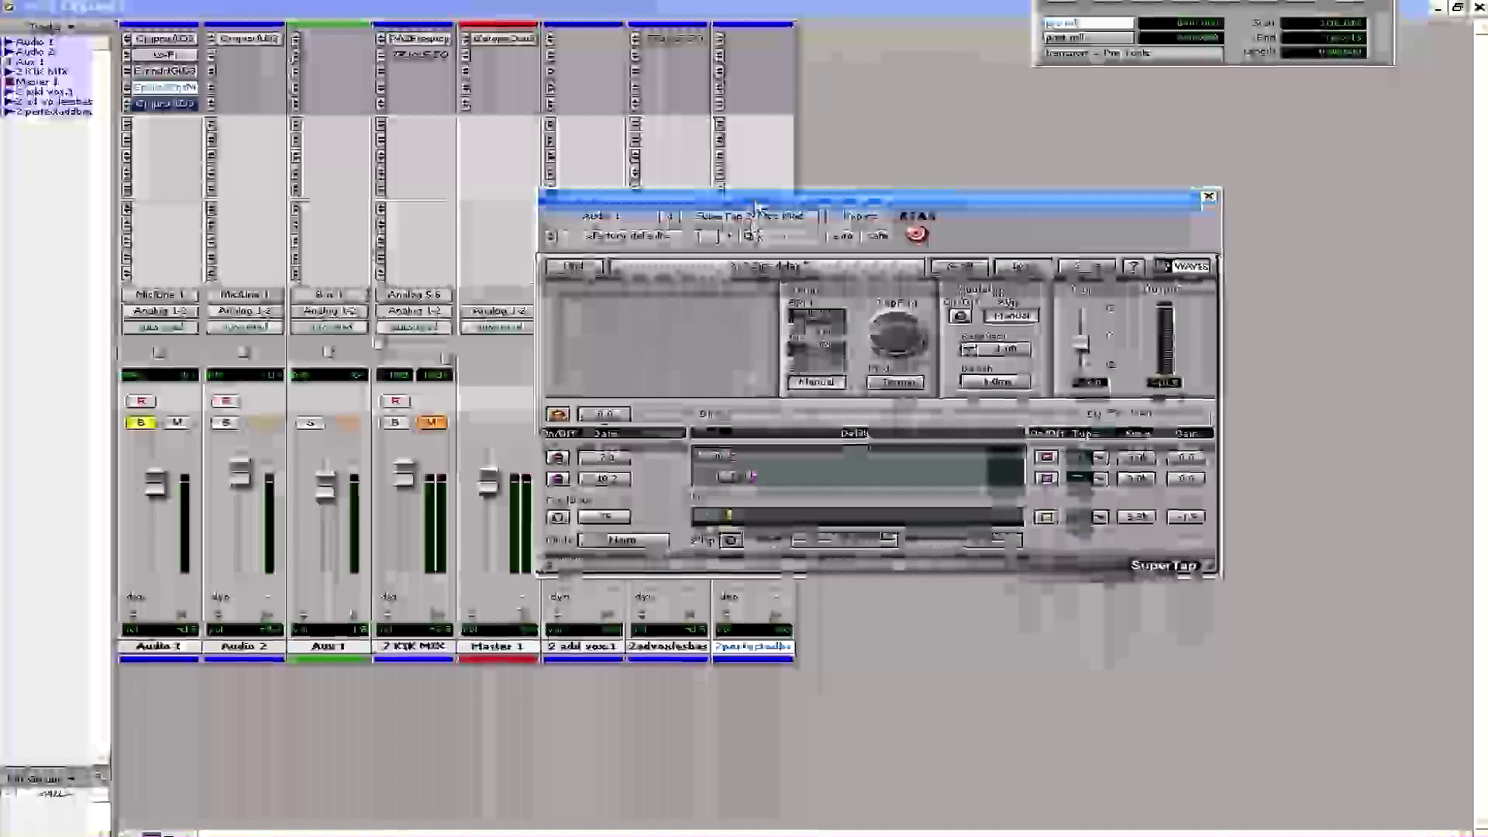
left_click_drag(753, 201, 756, 223)
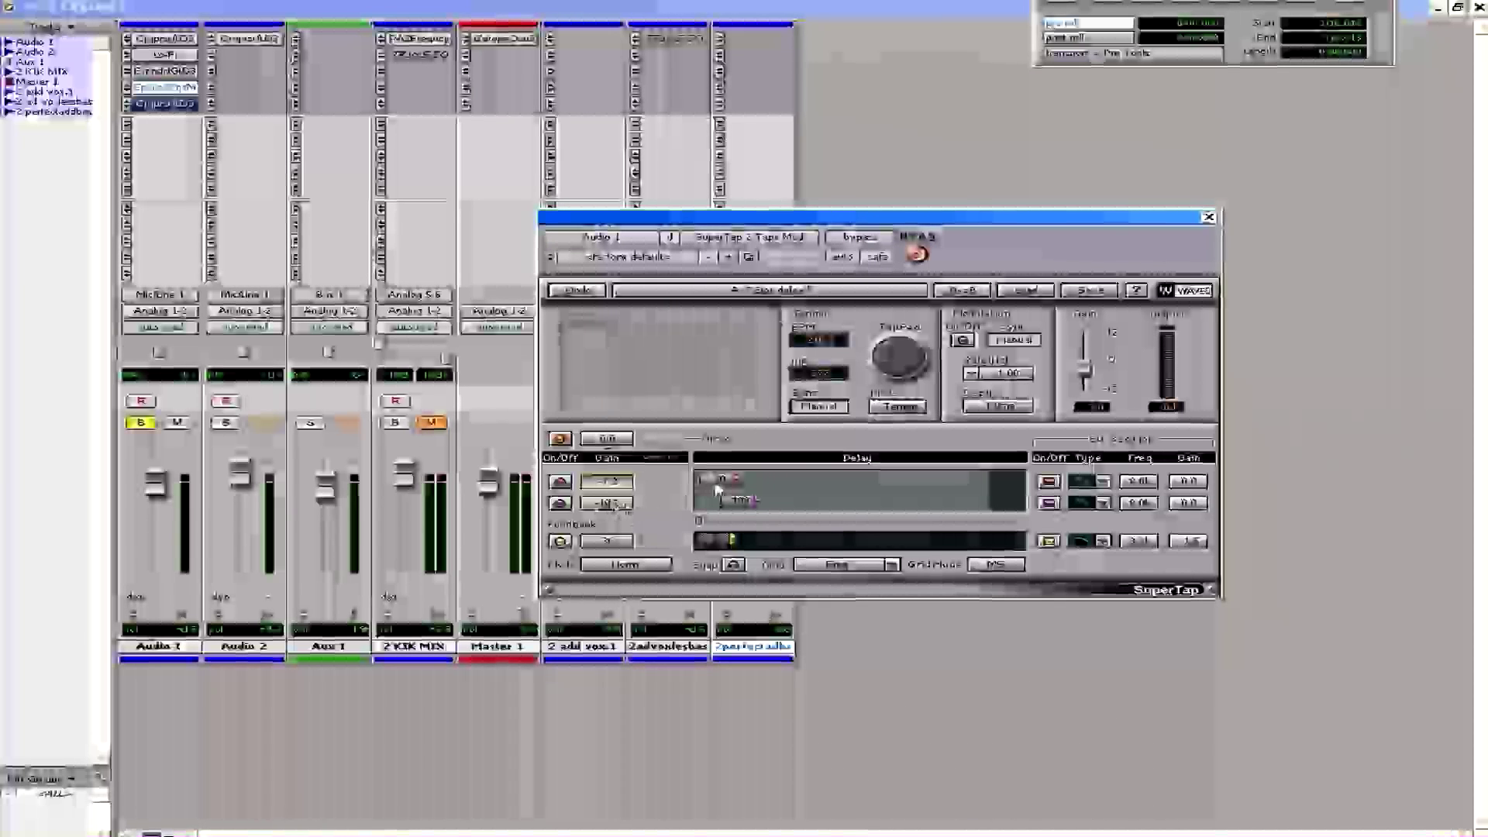
mouse_move(714, 487)
left_mouse_down()
mouse_move(769, 488)
mouse_move(752, 508)
left_mouse_up()
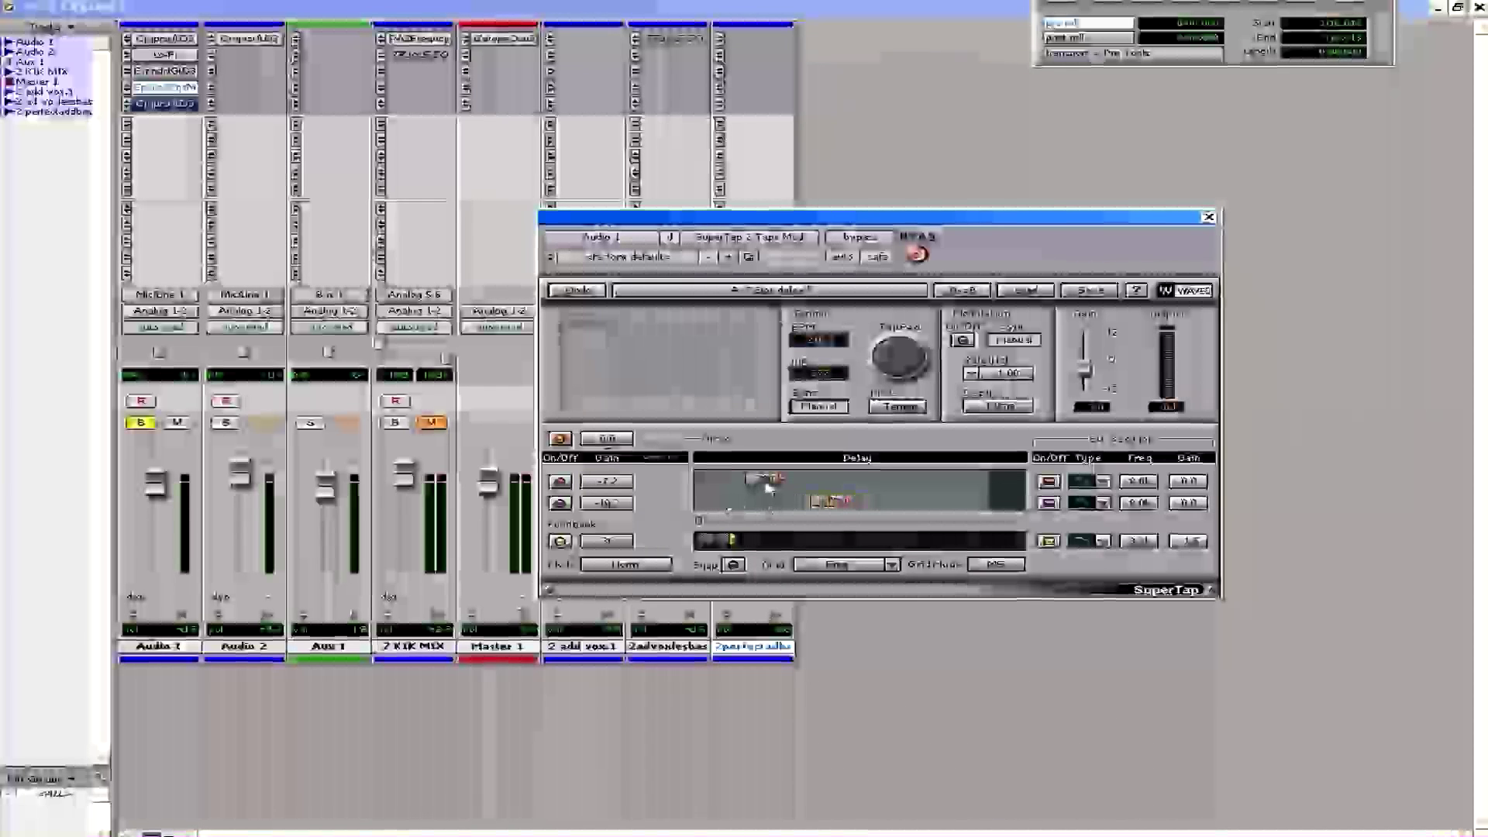
left_click(332, 757)
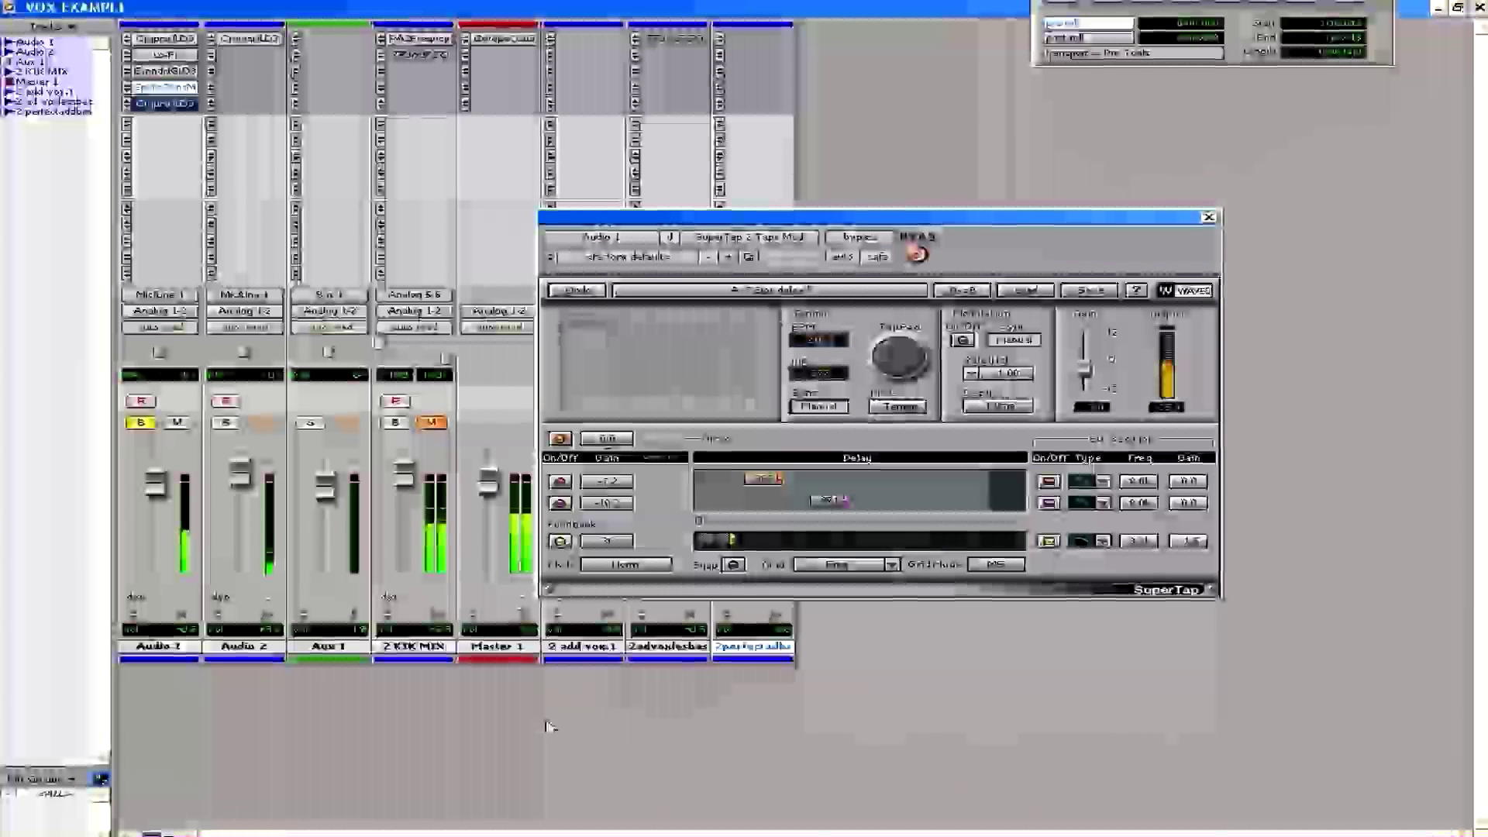
left_click_drag(763, 479, 724, 480)
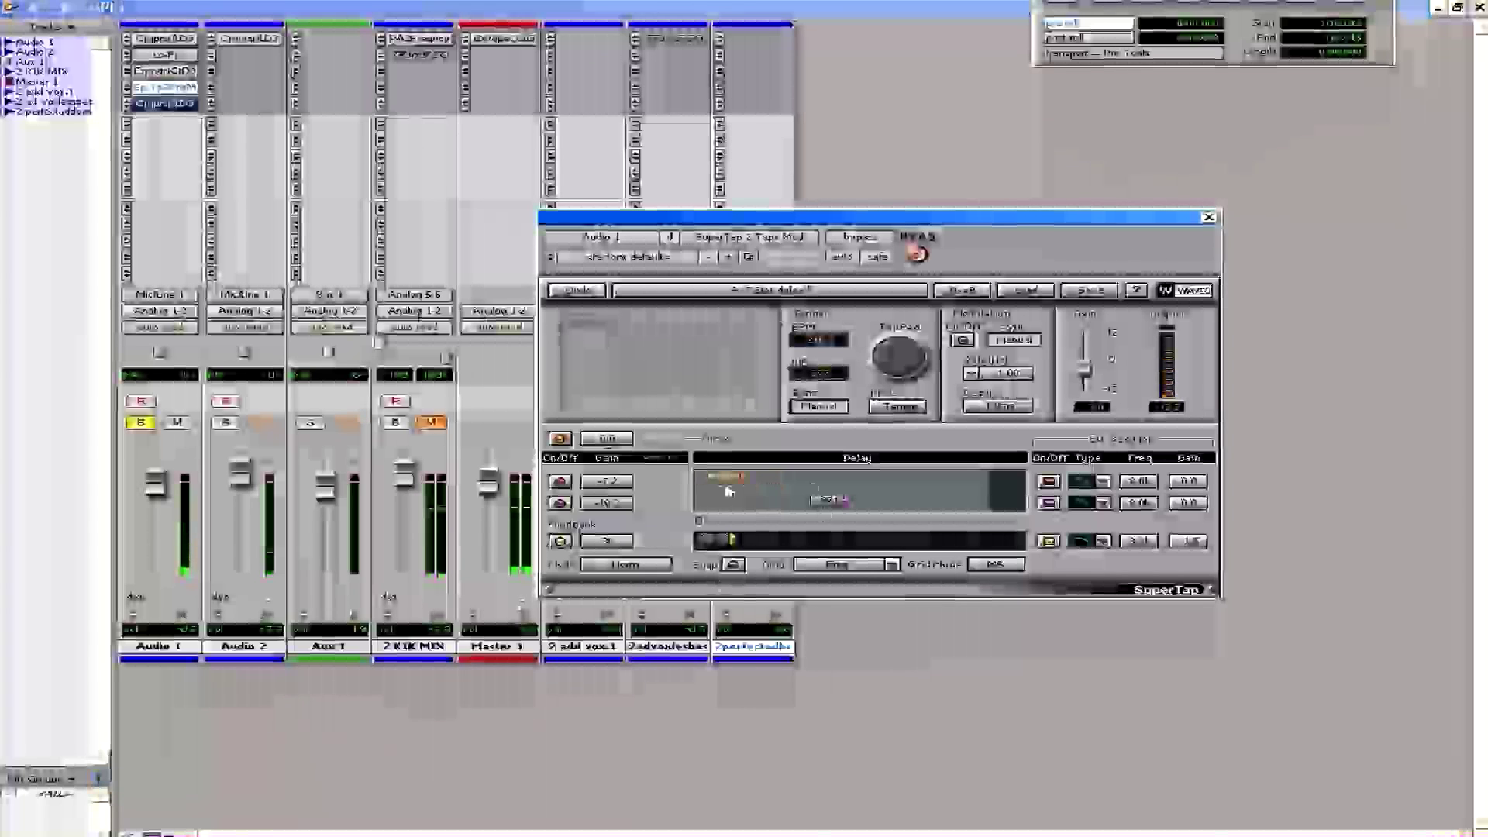
left_click_drag(834, 510, 736, 502)
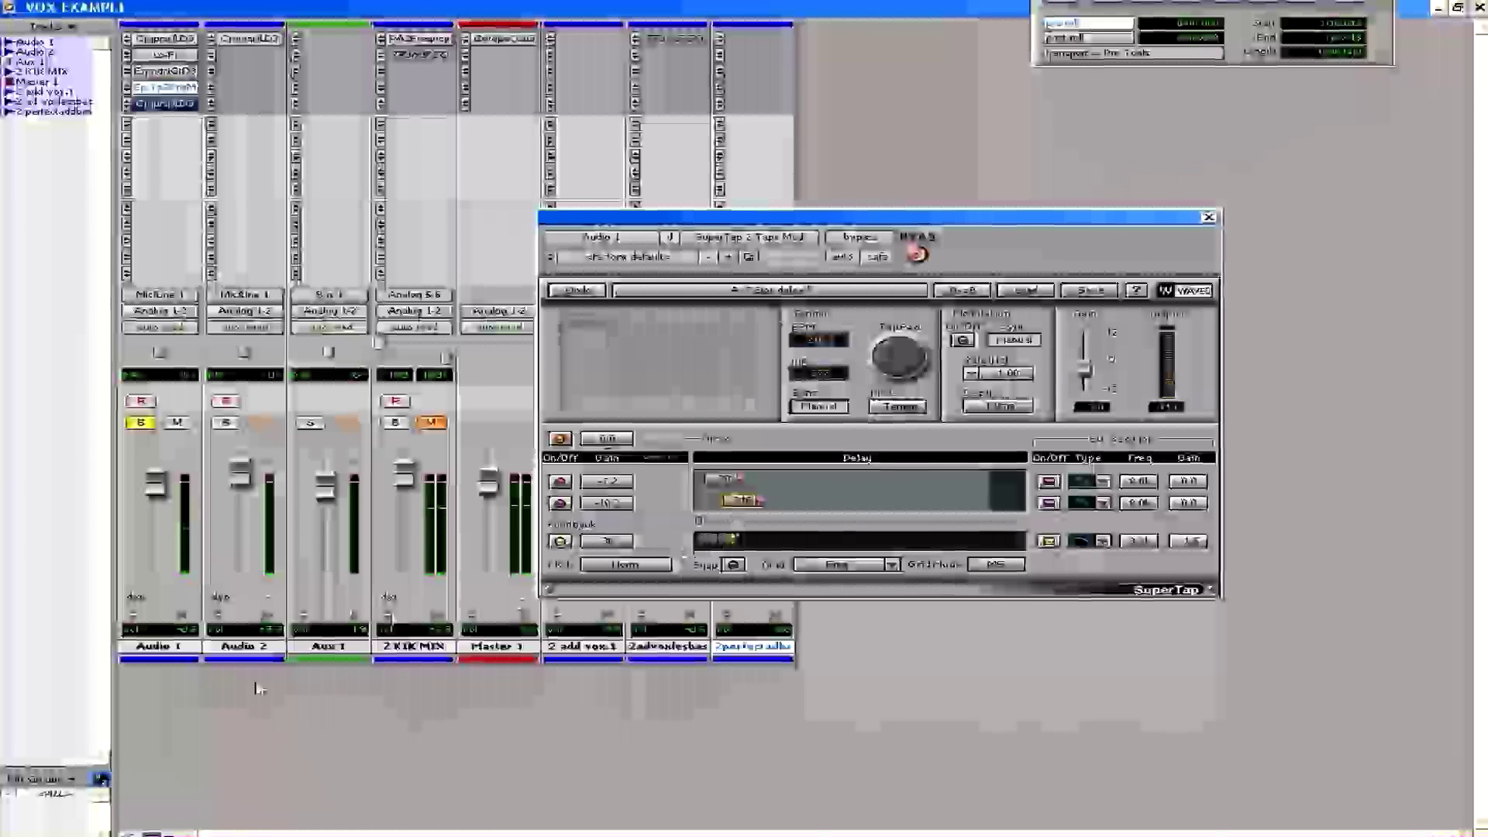
Enable the last Compressor/Limiter in the Audio 1 insert chain and adjust the track's volume fader.
left_click(163, 104)
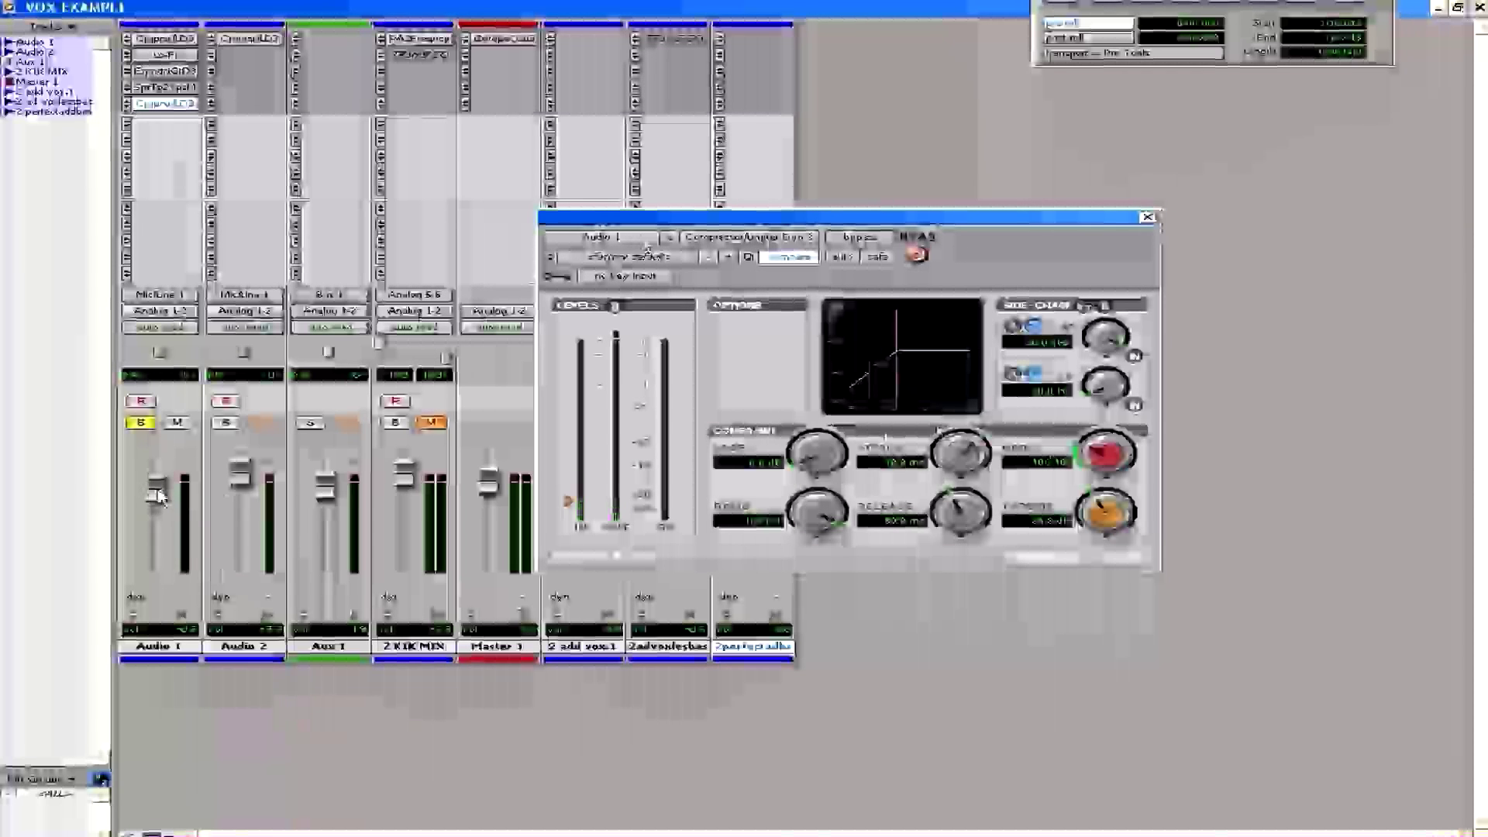
left_click_drag(158, 487, 163, 499)
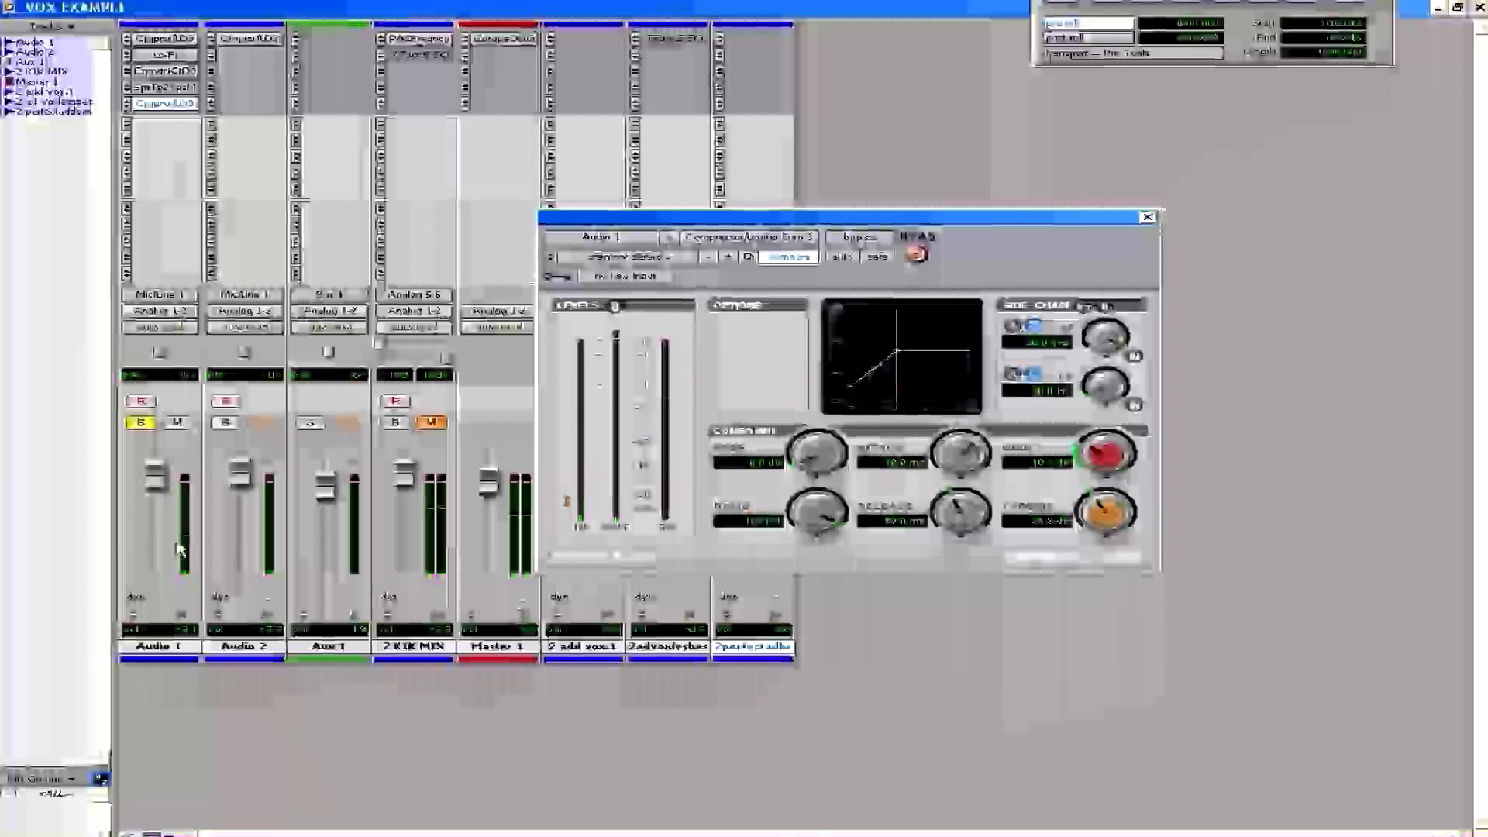
Close the compressor, take Audio 1 out of solo and raise its volume fader slightly in the full mix.
left_click(1148, 217)
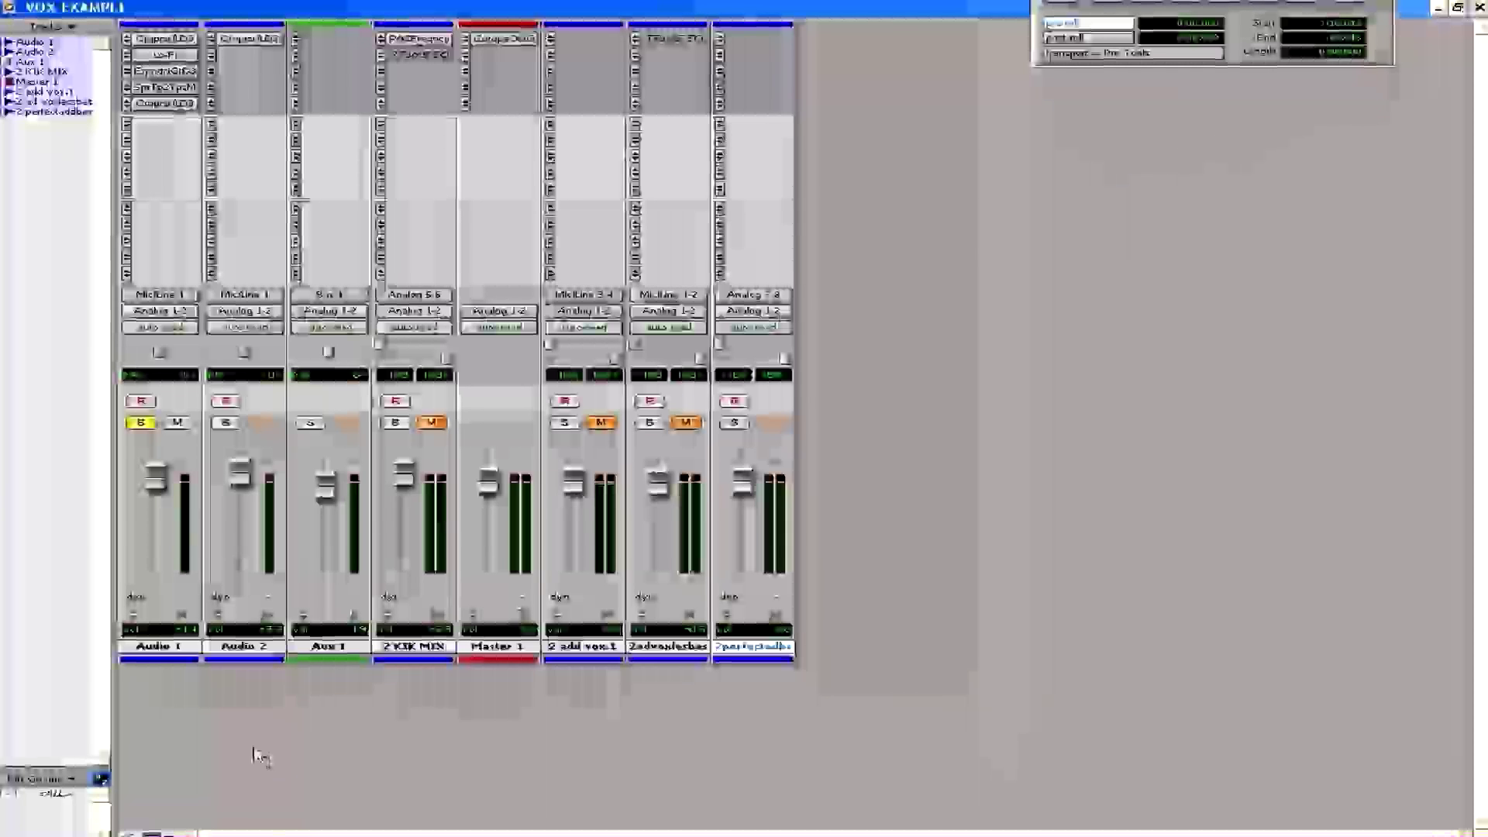
key("ctrl+equal")
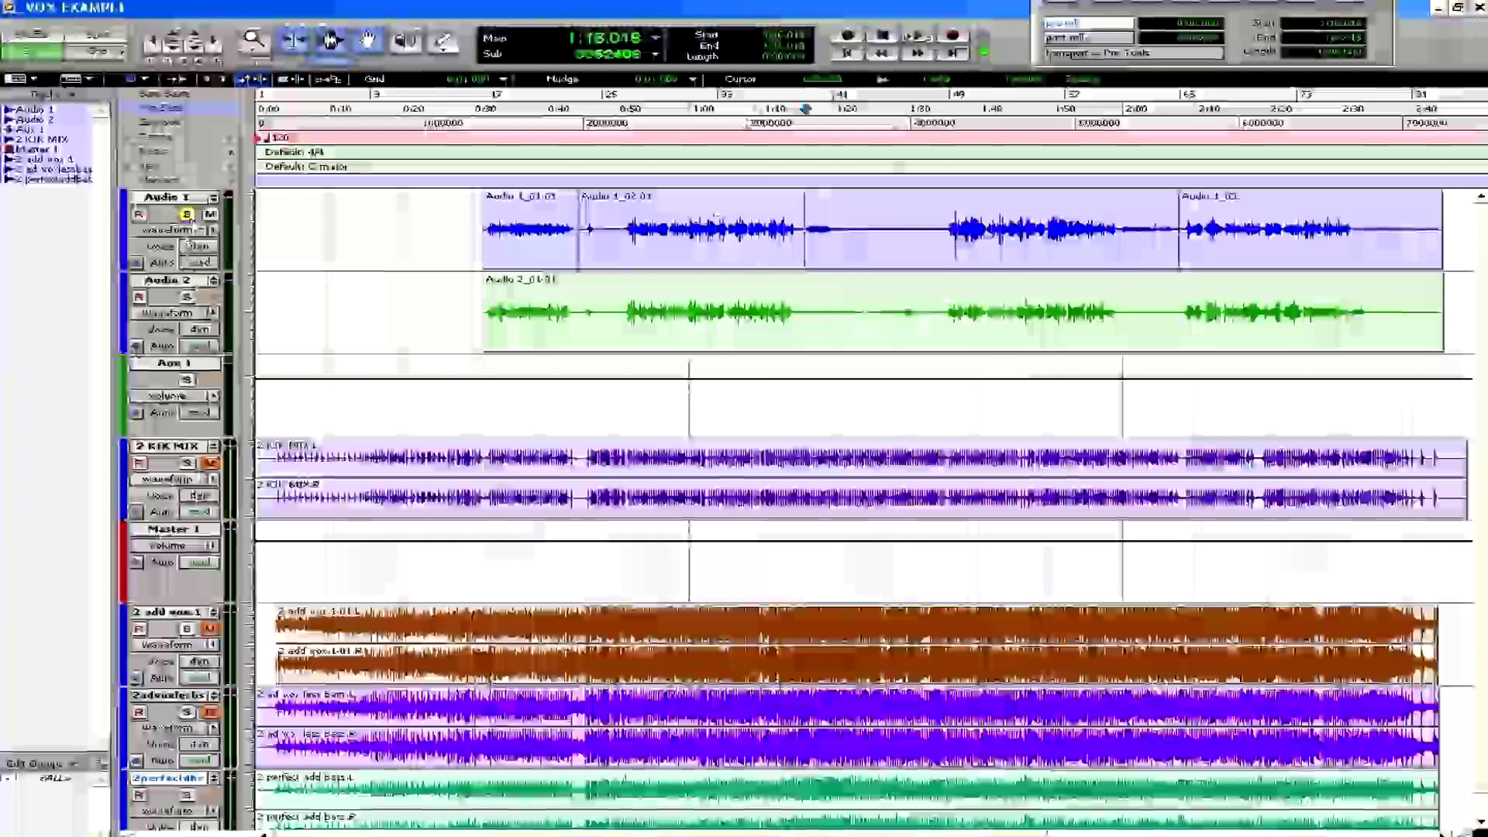
left_click(186, 213)
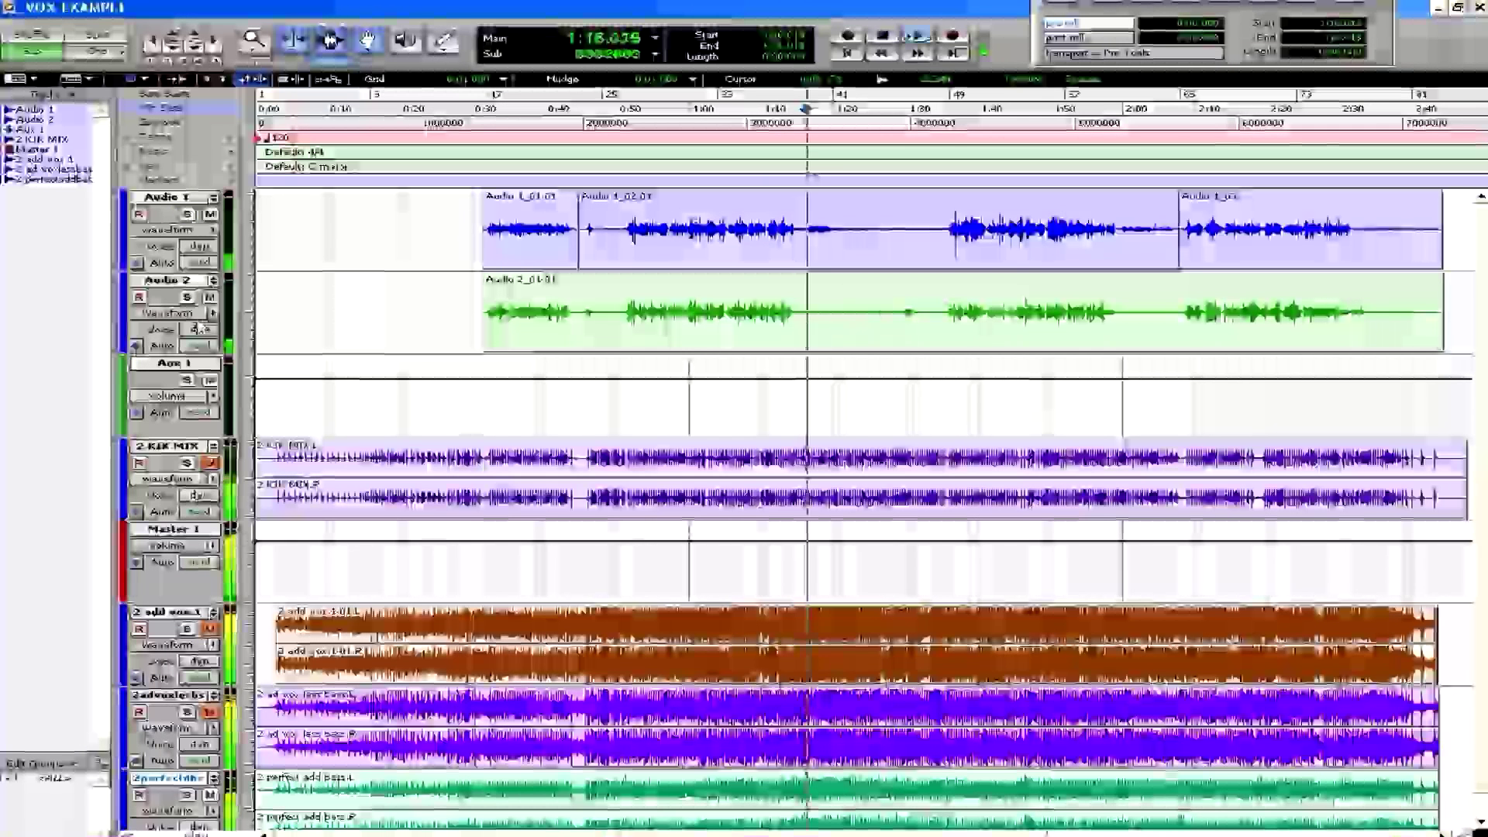
key("ctrl+equal")
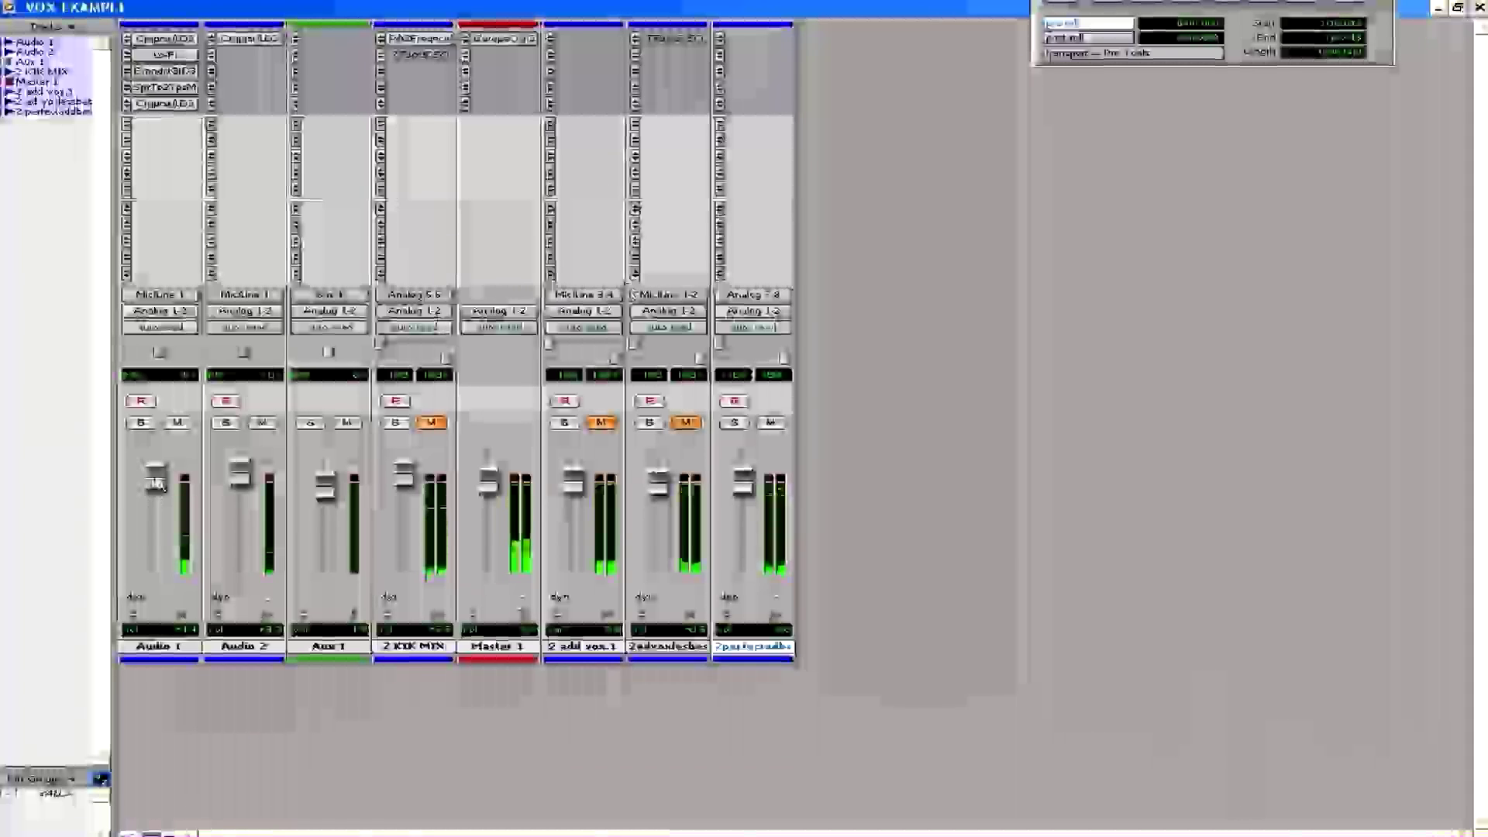
left_click_drag(152, 484, 155, 463)
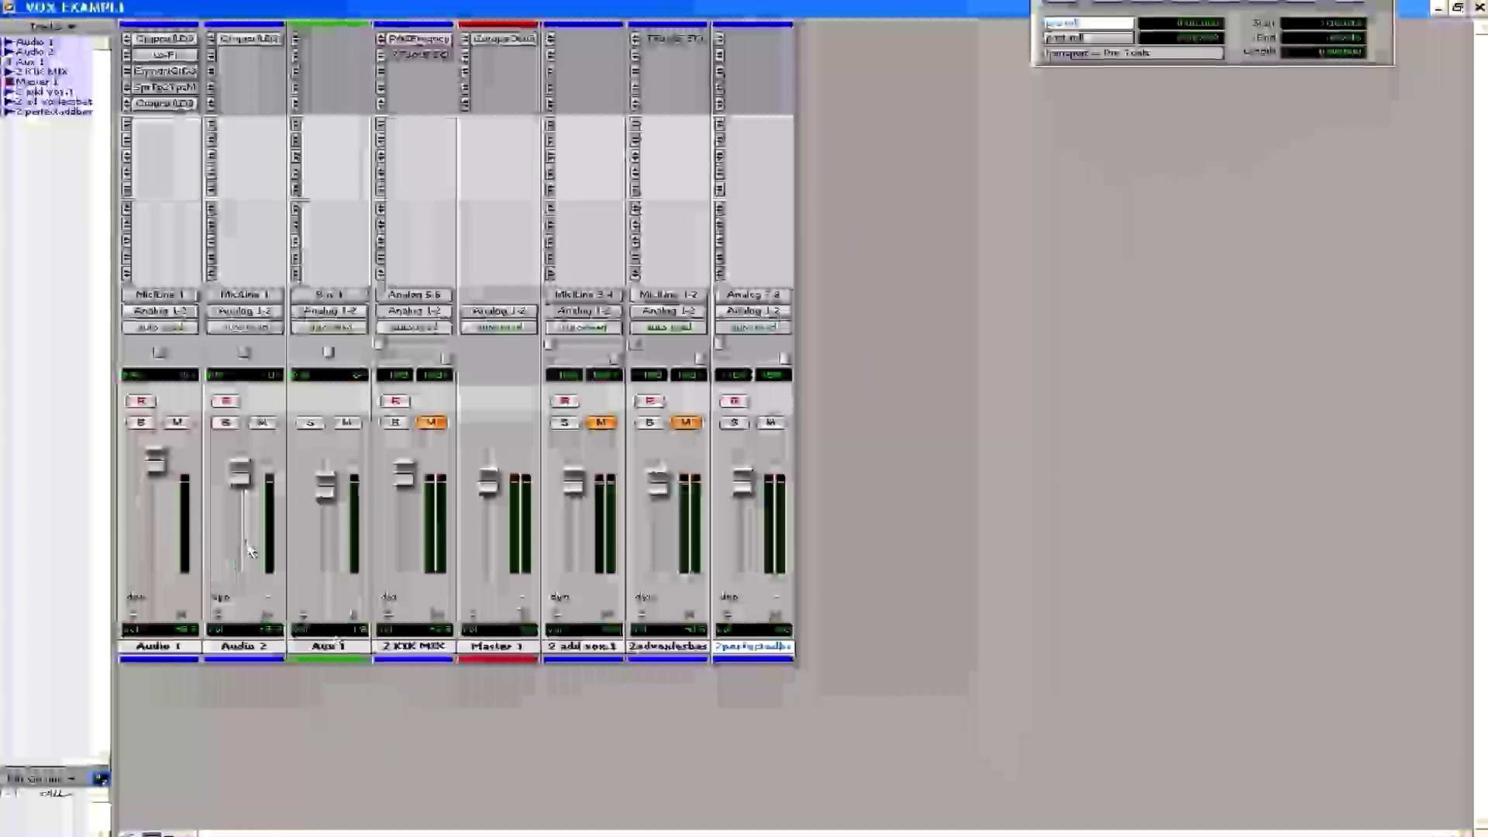
key("ctrl+equal")
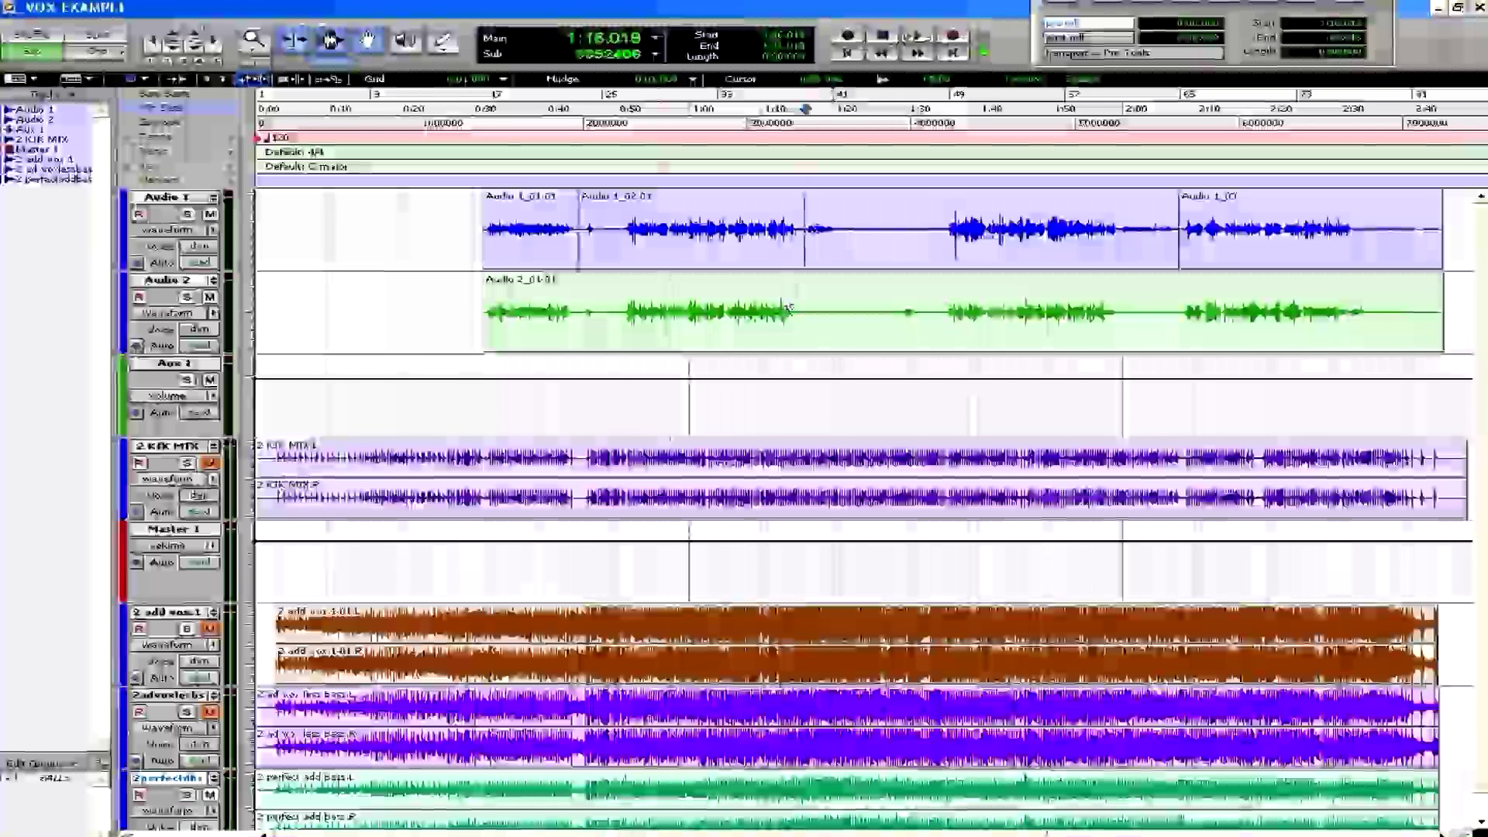
Separate the quiet vocal phrase on Audio 1 from 1:16.140 to 1:22.163 and copy it to the same time on Audio 2.
left_click(806, 226)
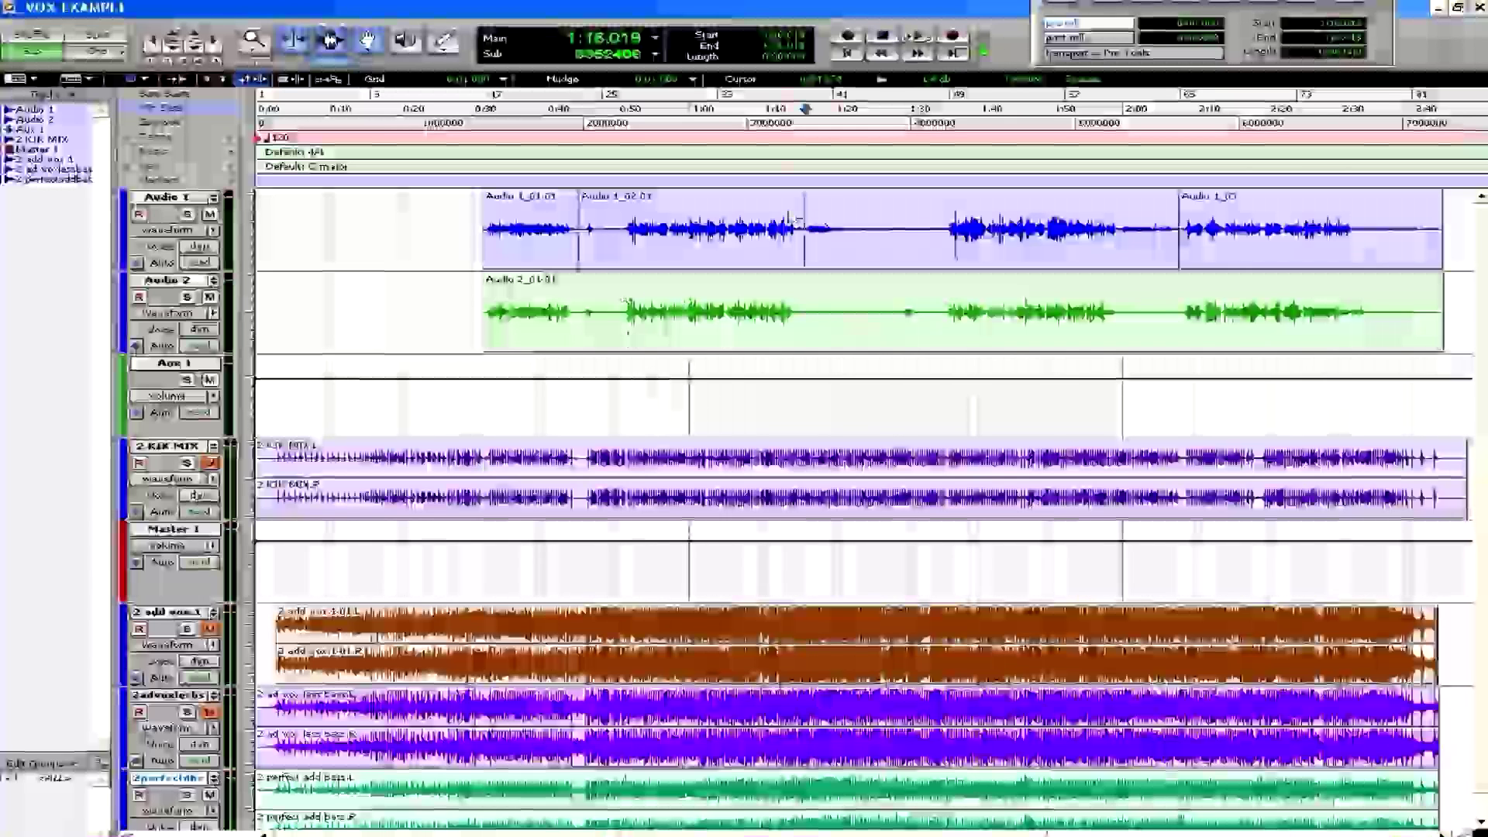
left_click_drag(805, 229, 865, 246)
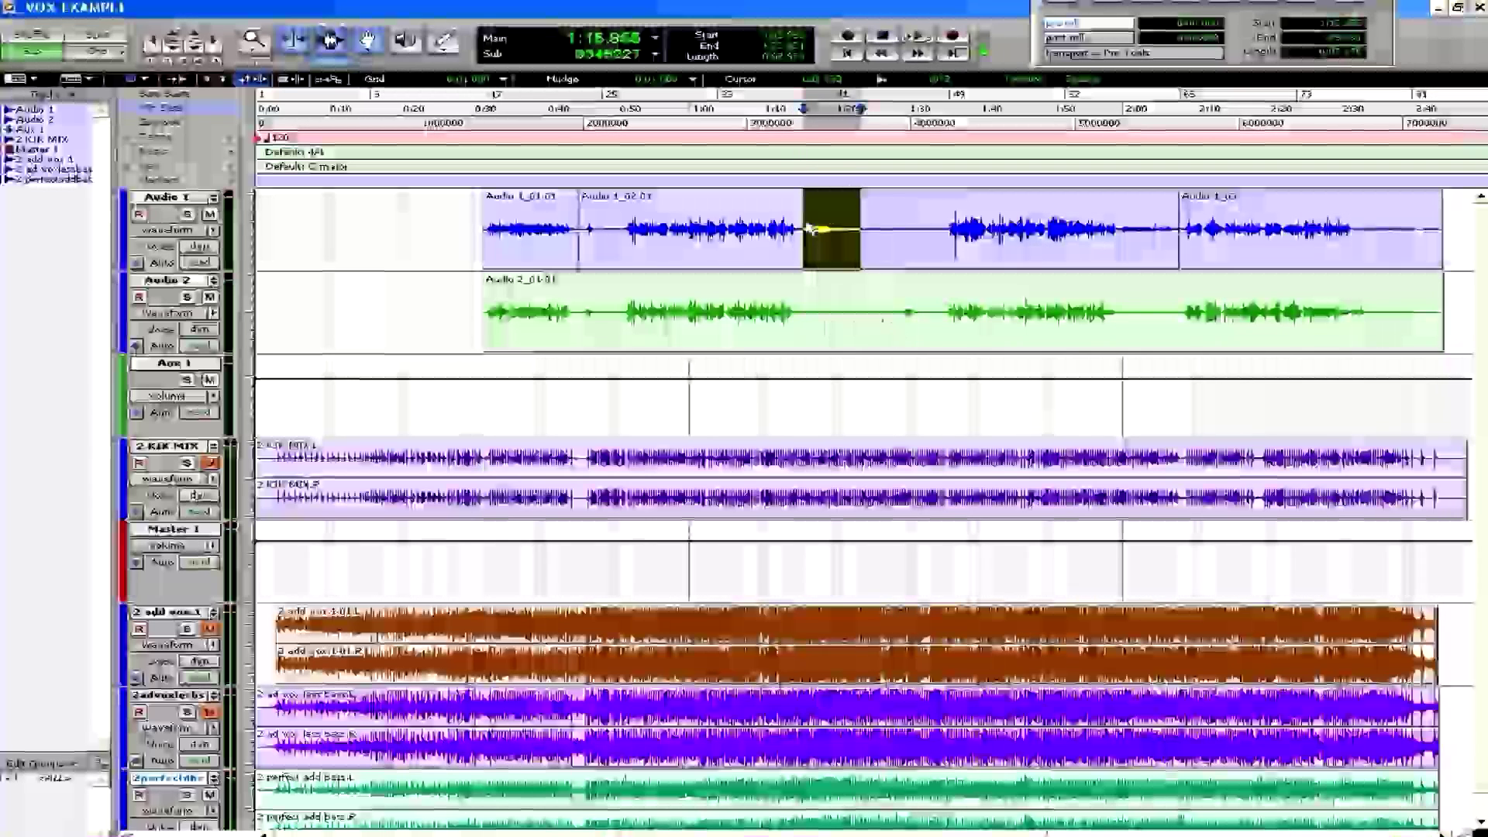
left_click(806, 256)
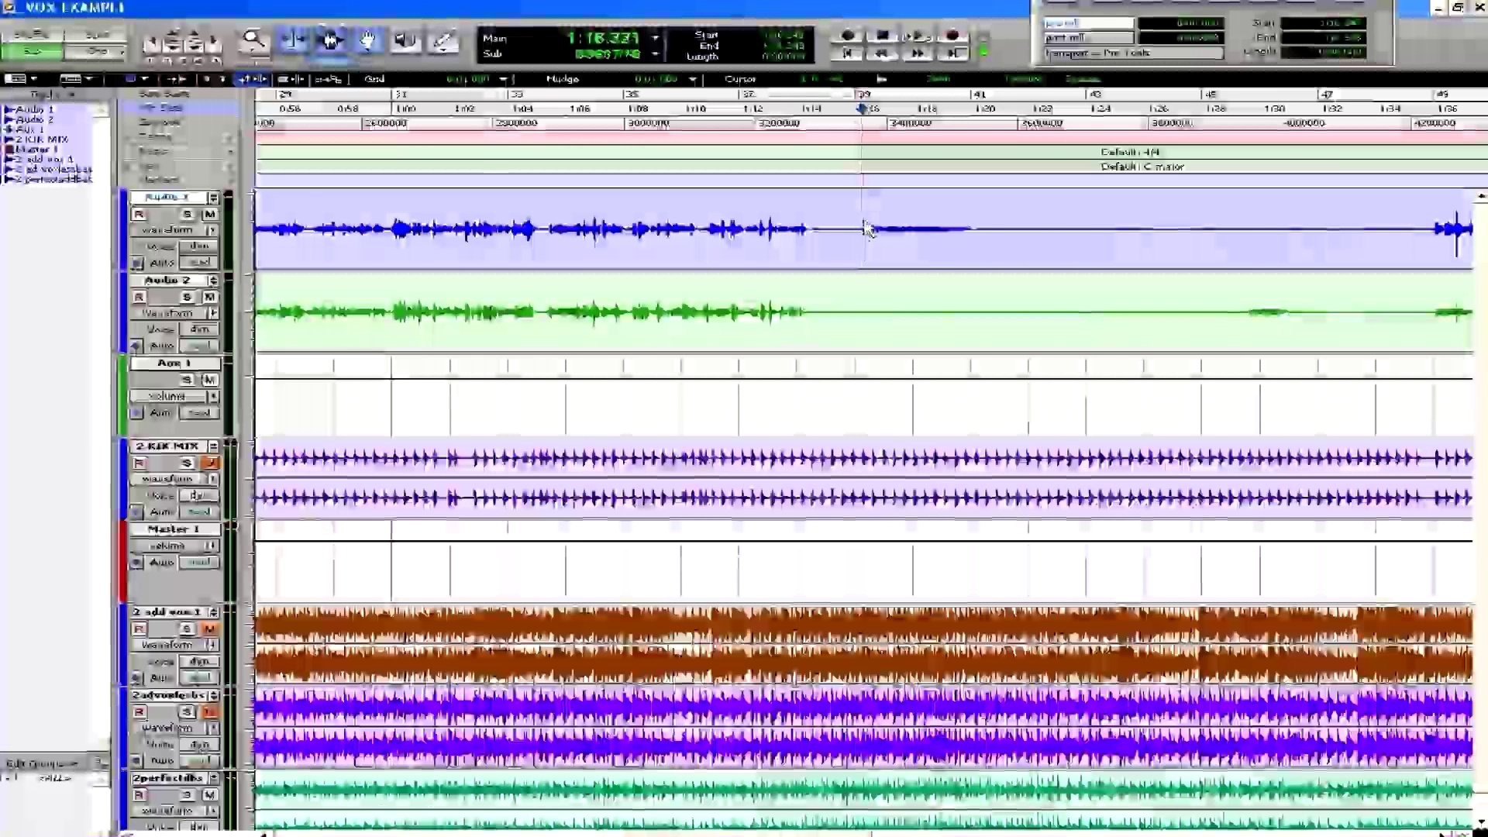
left_click(865, 229)
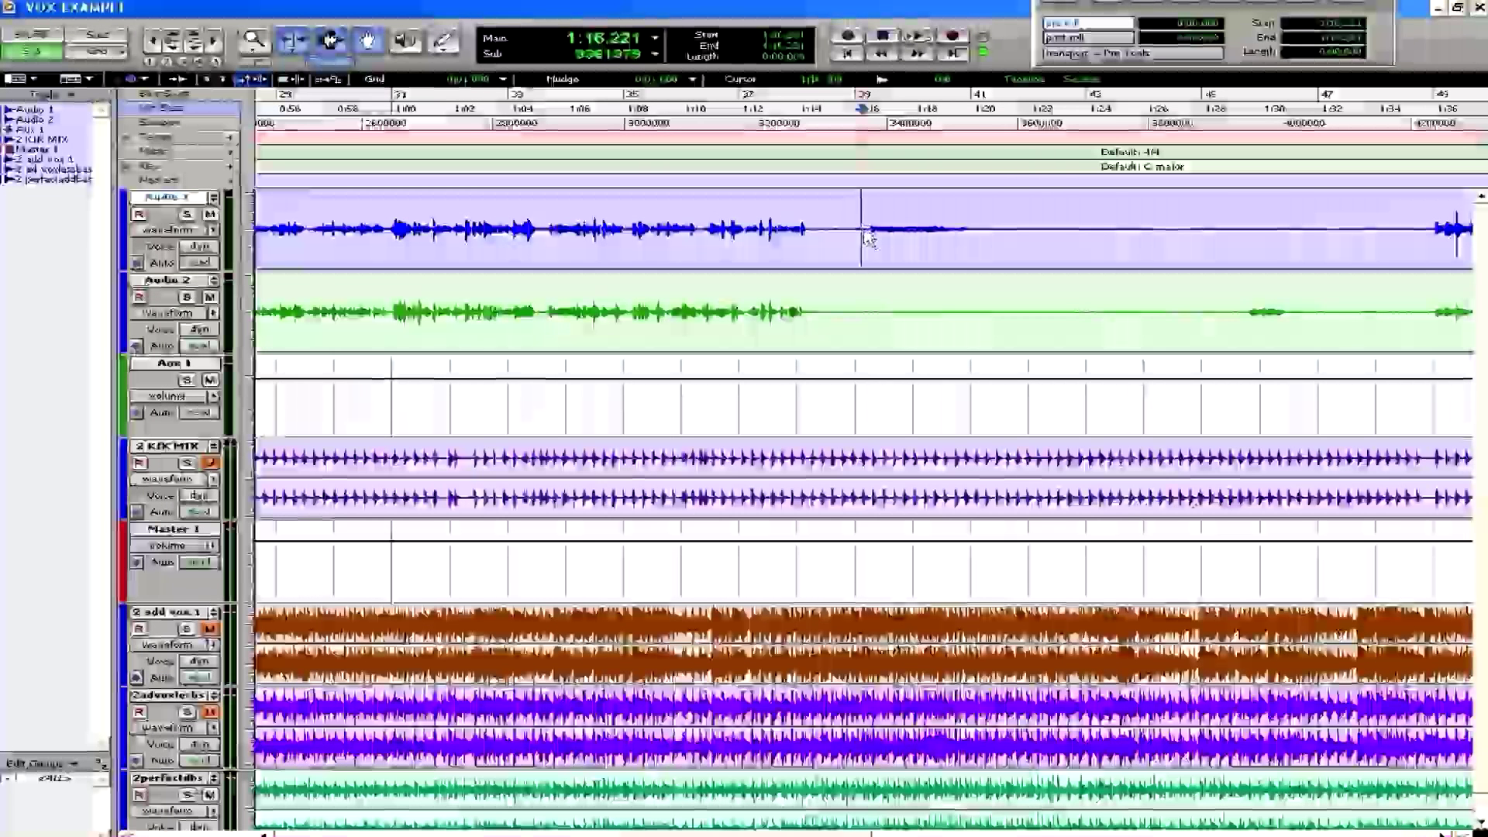
key("space")
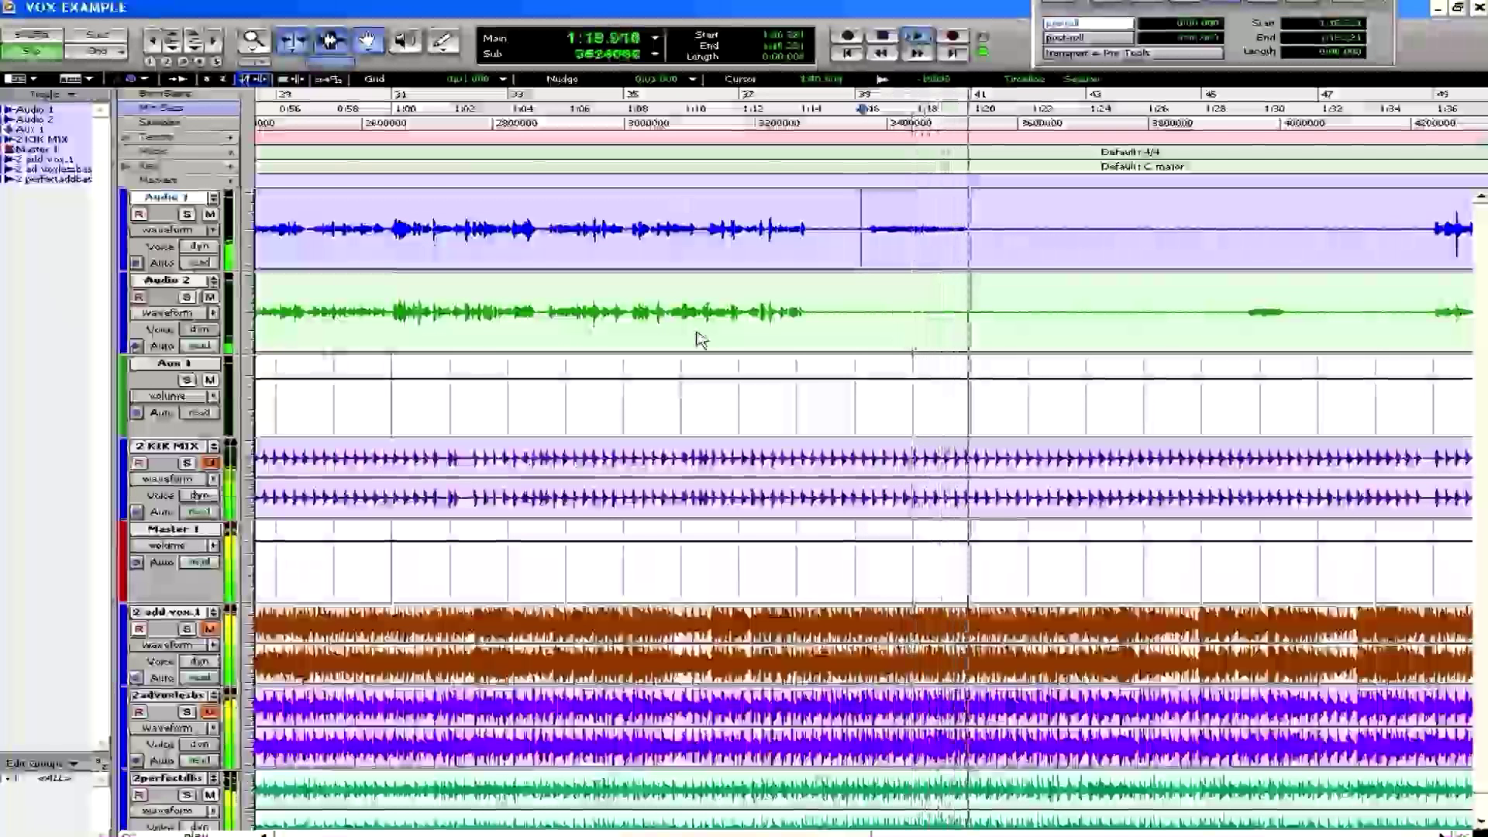
key("space")
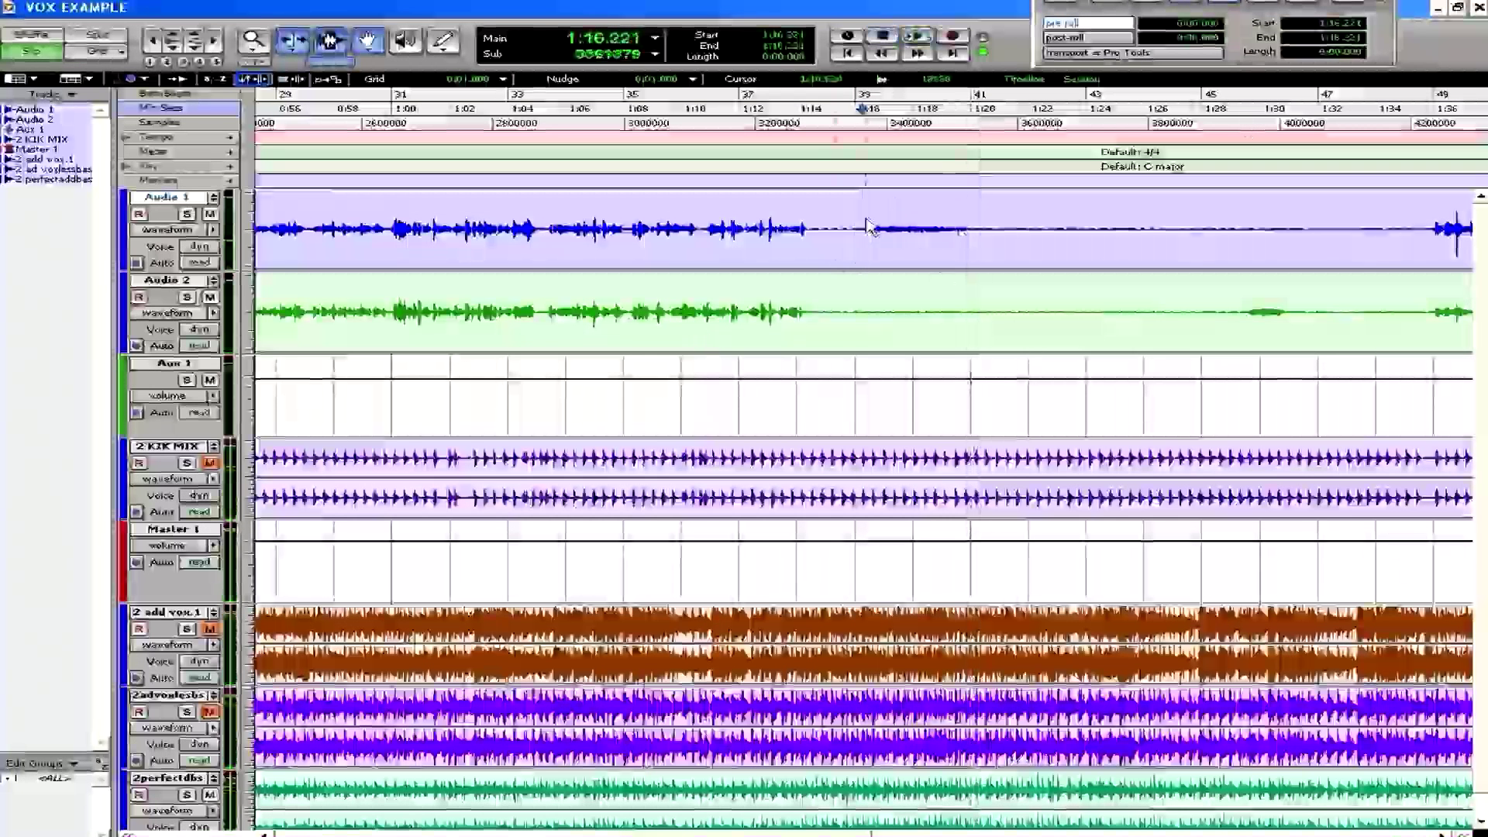
left_click_drag(859, 233, 1039, 235)
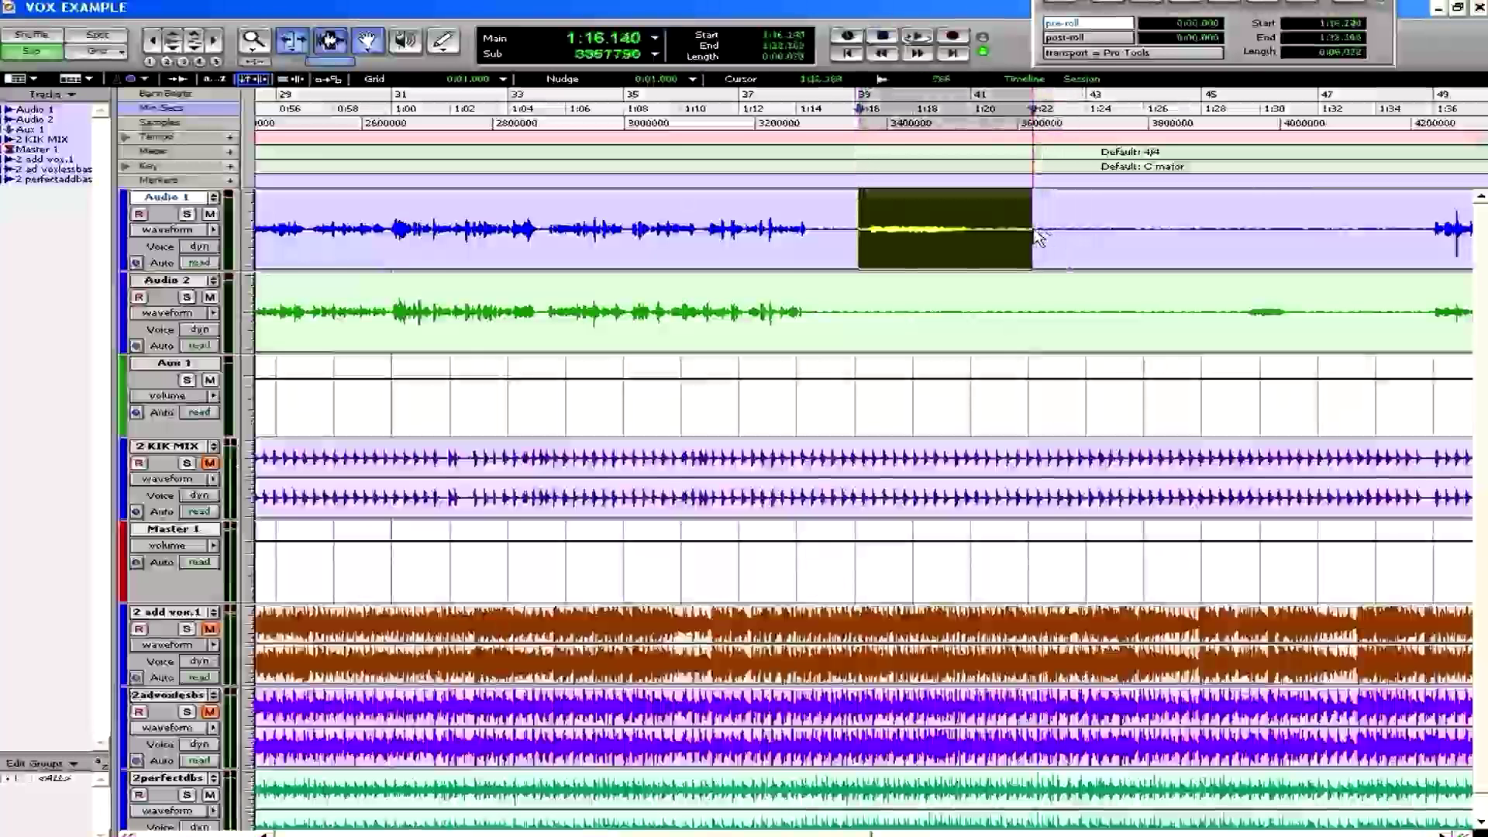
key("ctrl+e")
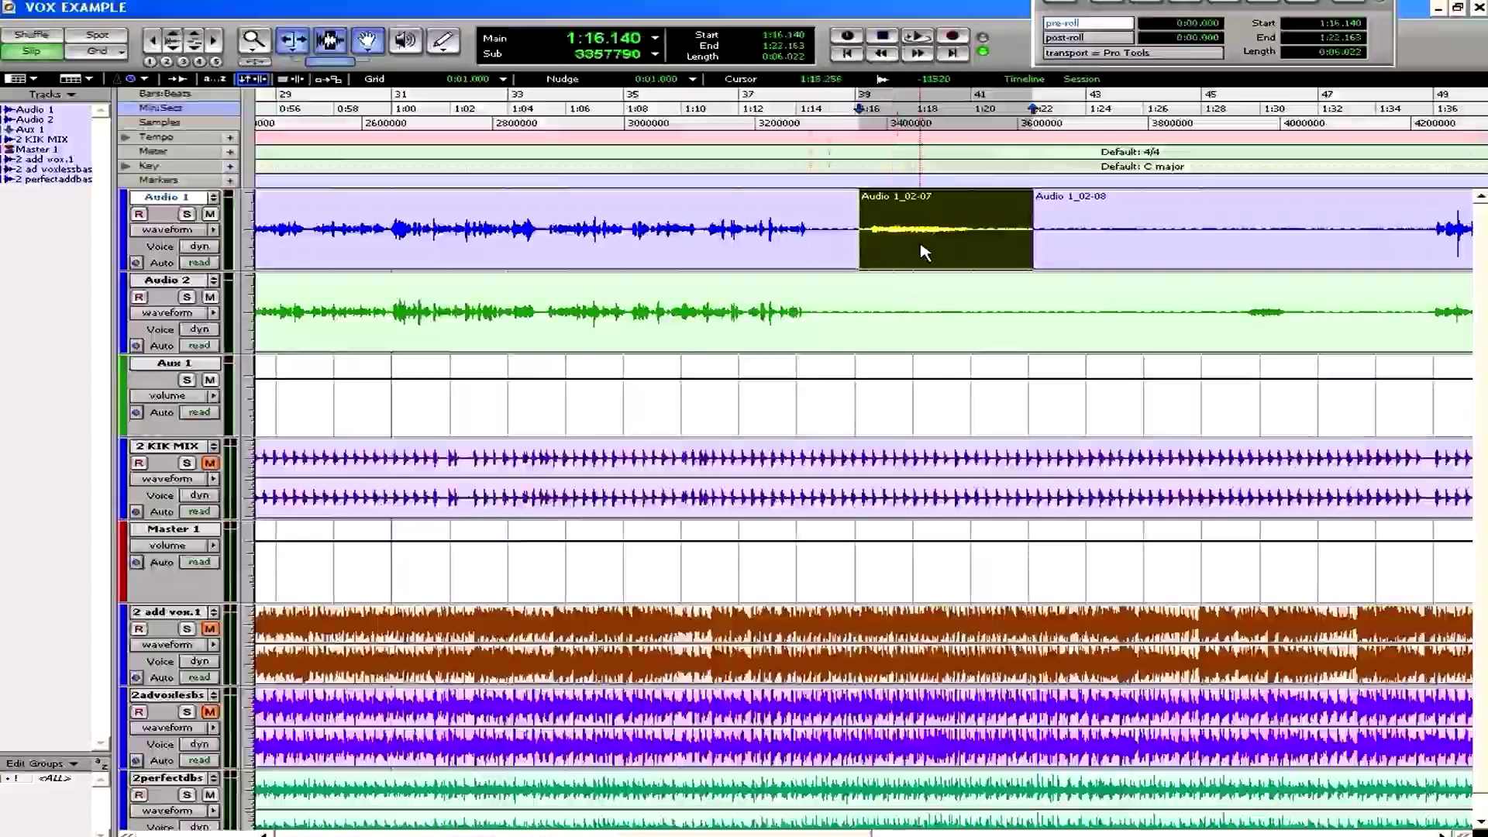
left_click_drag(922, 227, 928, 310)
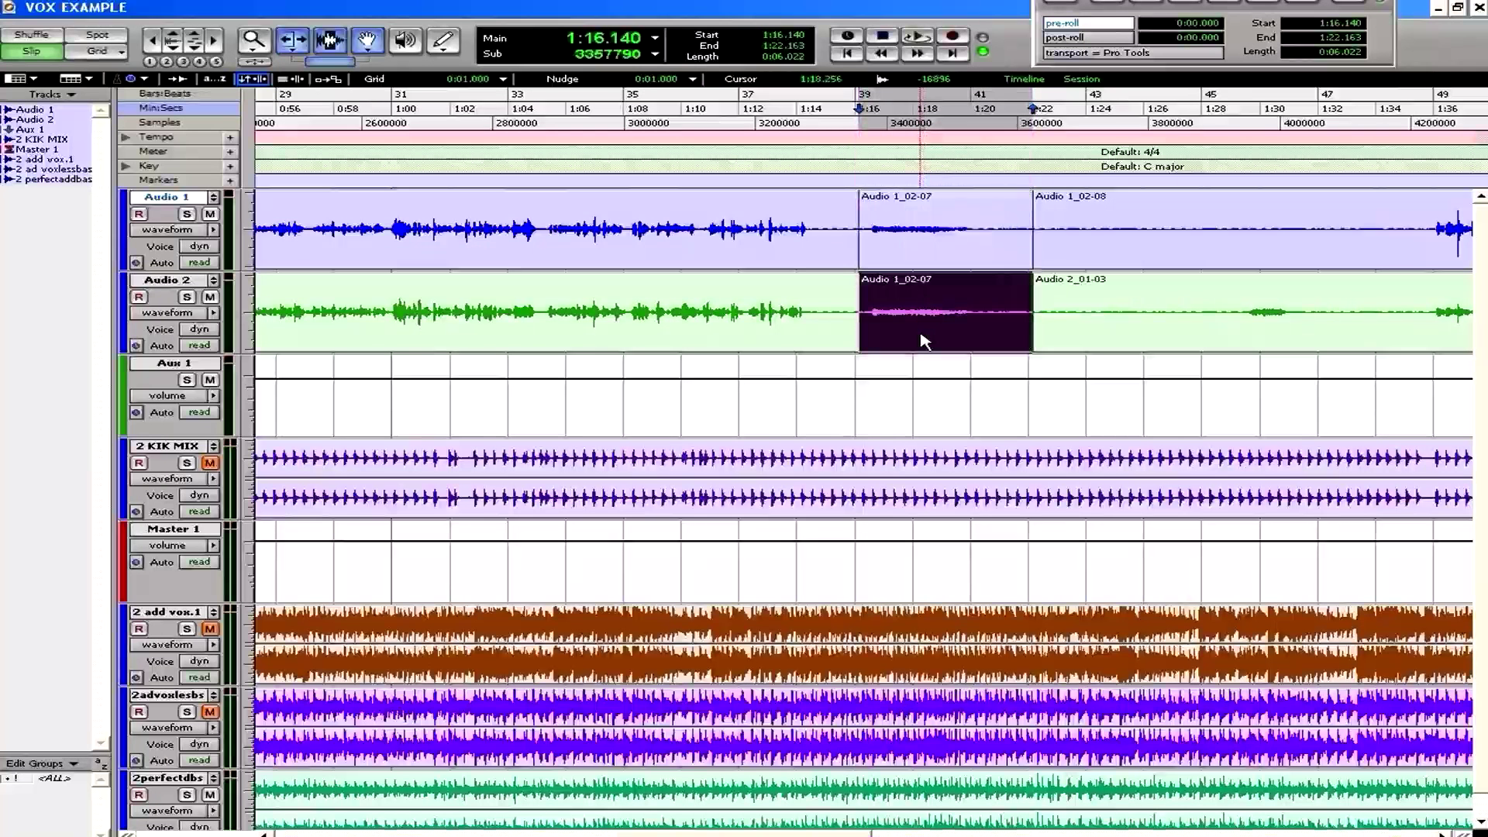
Solo Audio 2 and audition the copied vocal phrase.
left_click(901, 317)
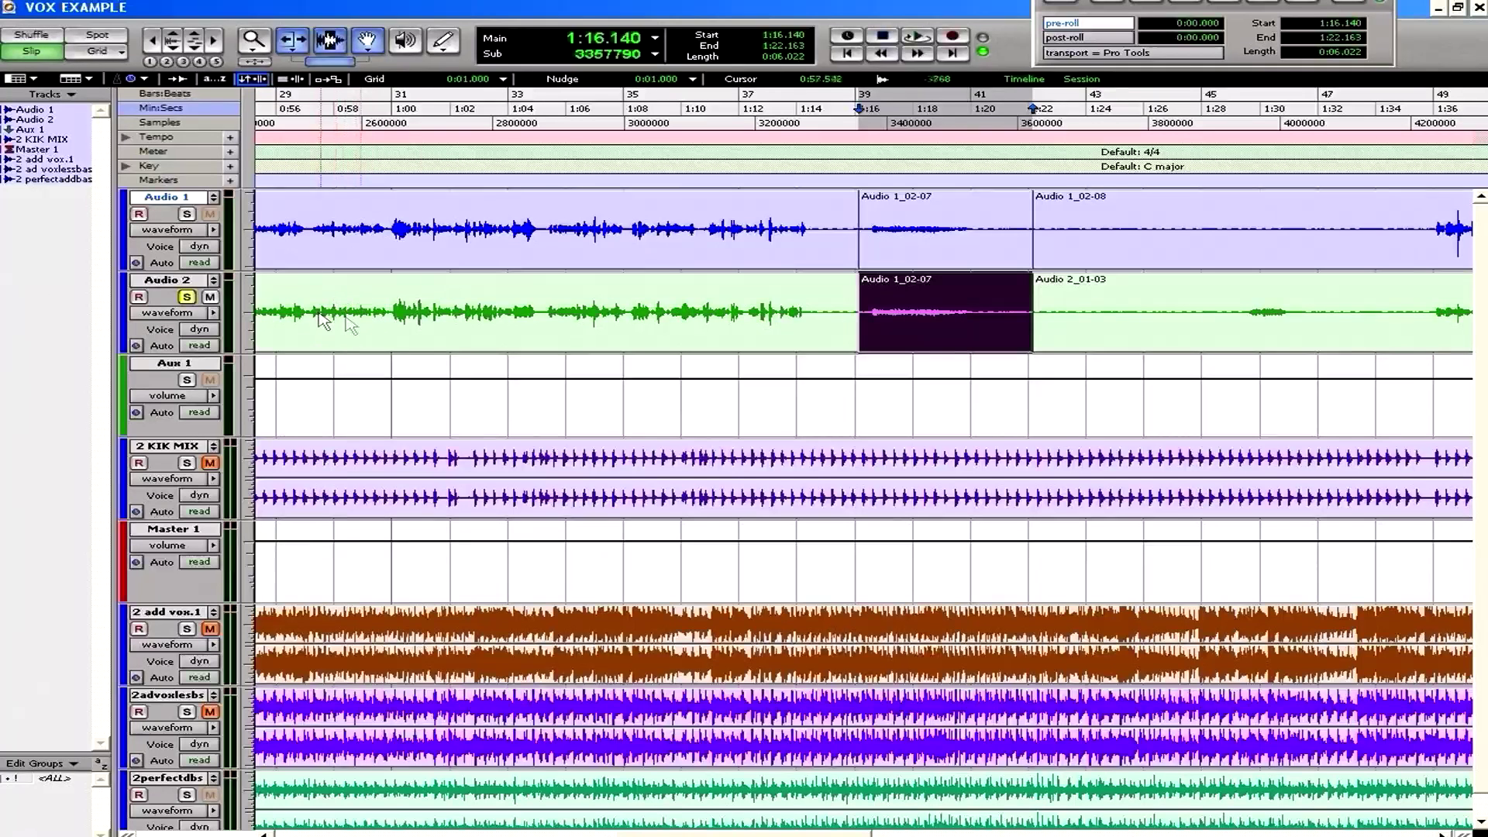
key("space")
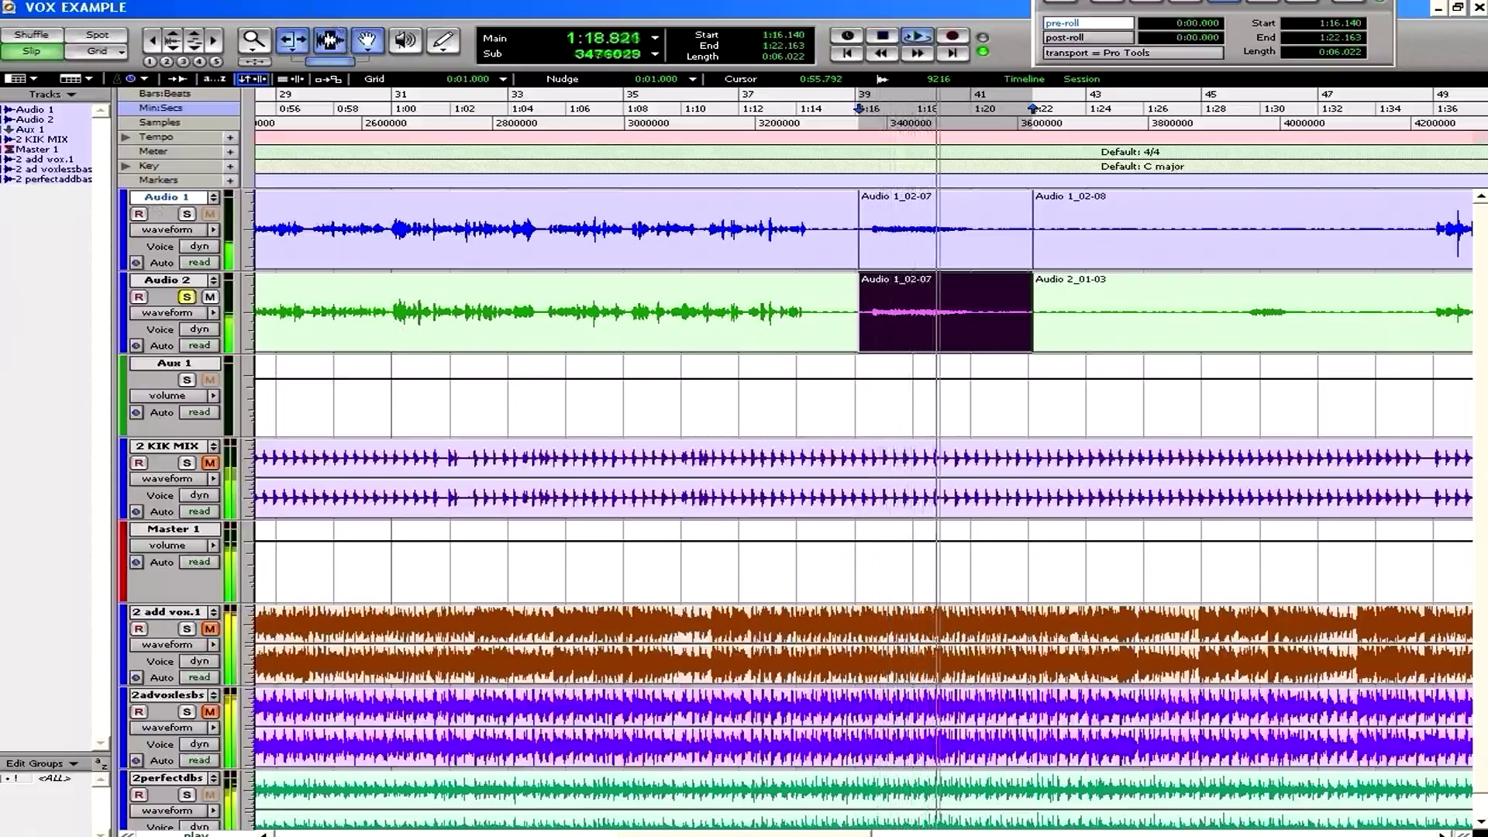
key("space")
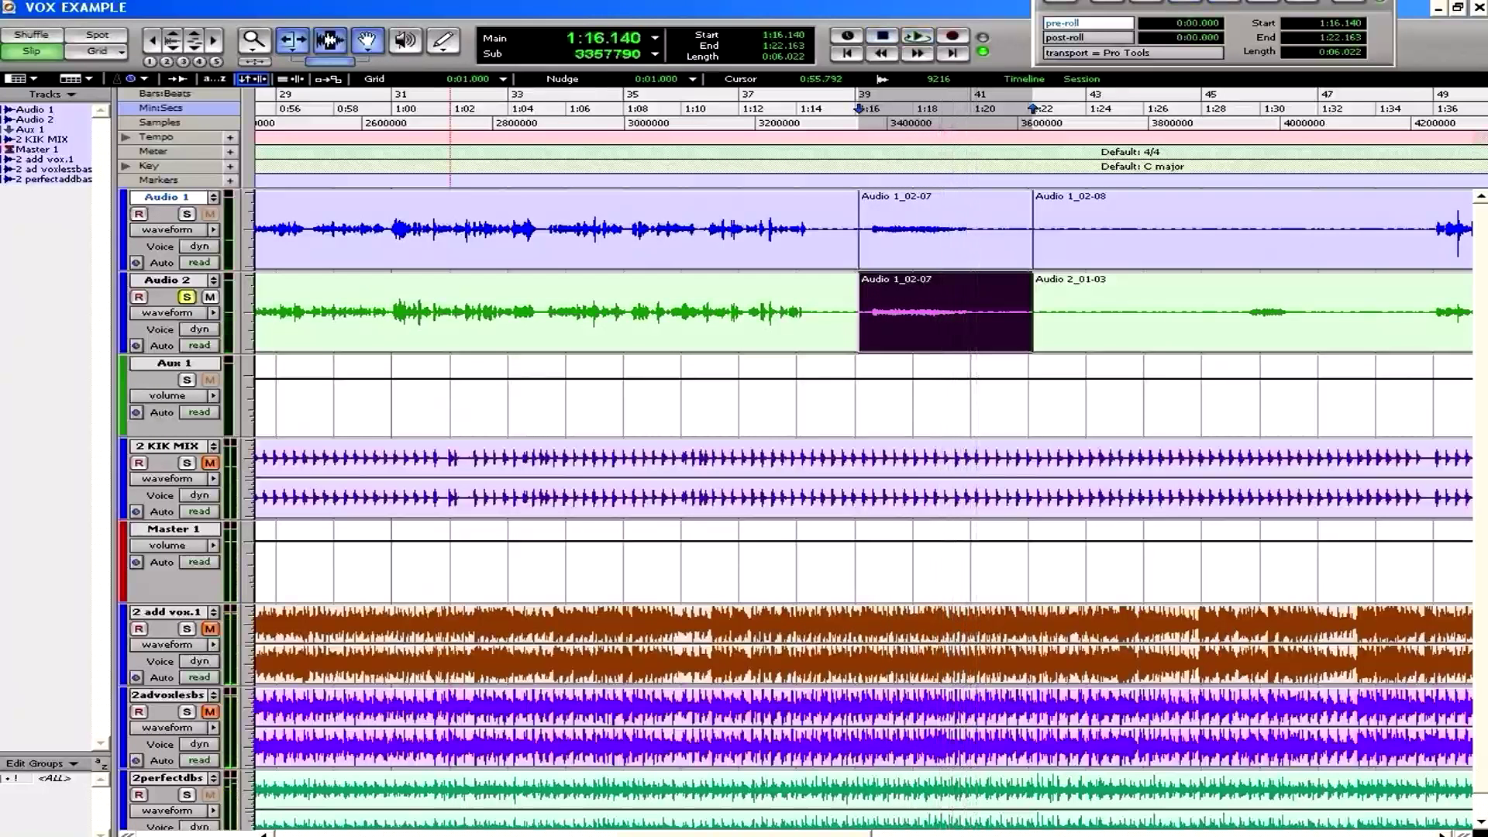
Pitch-shift the copied phrase on Audio 2 down by 11 semitones, process it and close Pitch Shift.
left_click(309, 1)
mouse_move(316, 35)
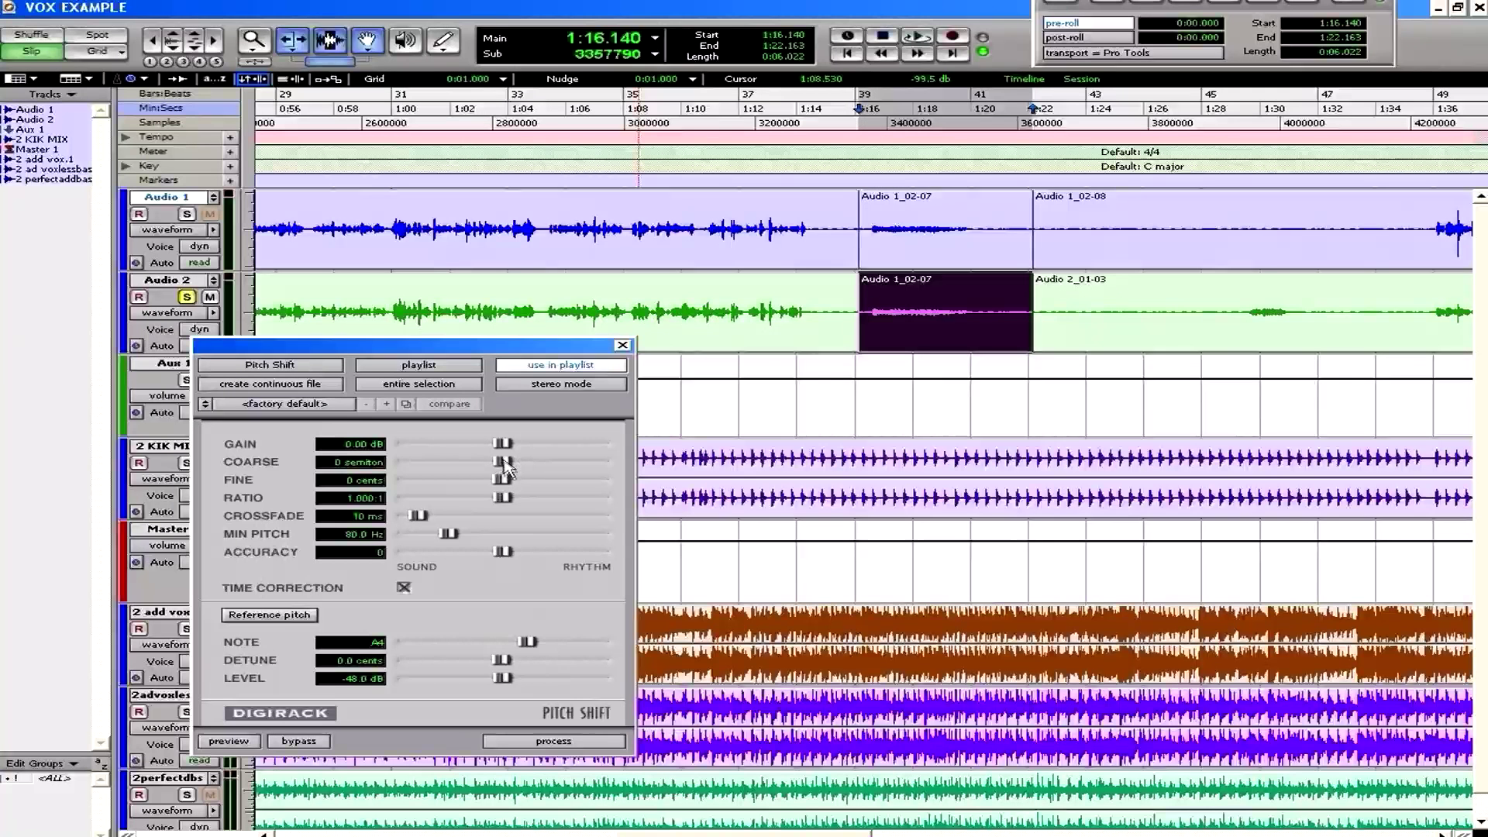
left_click_drag(464, 460, 455, 460)
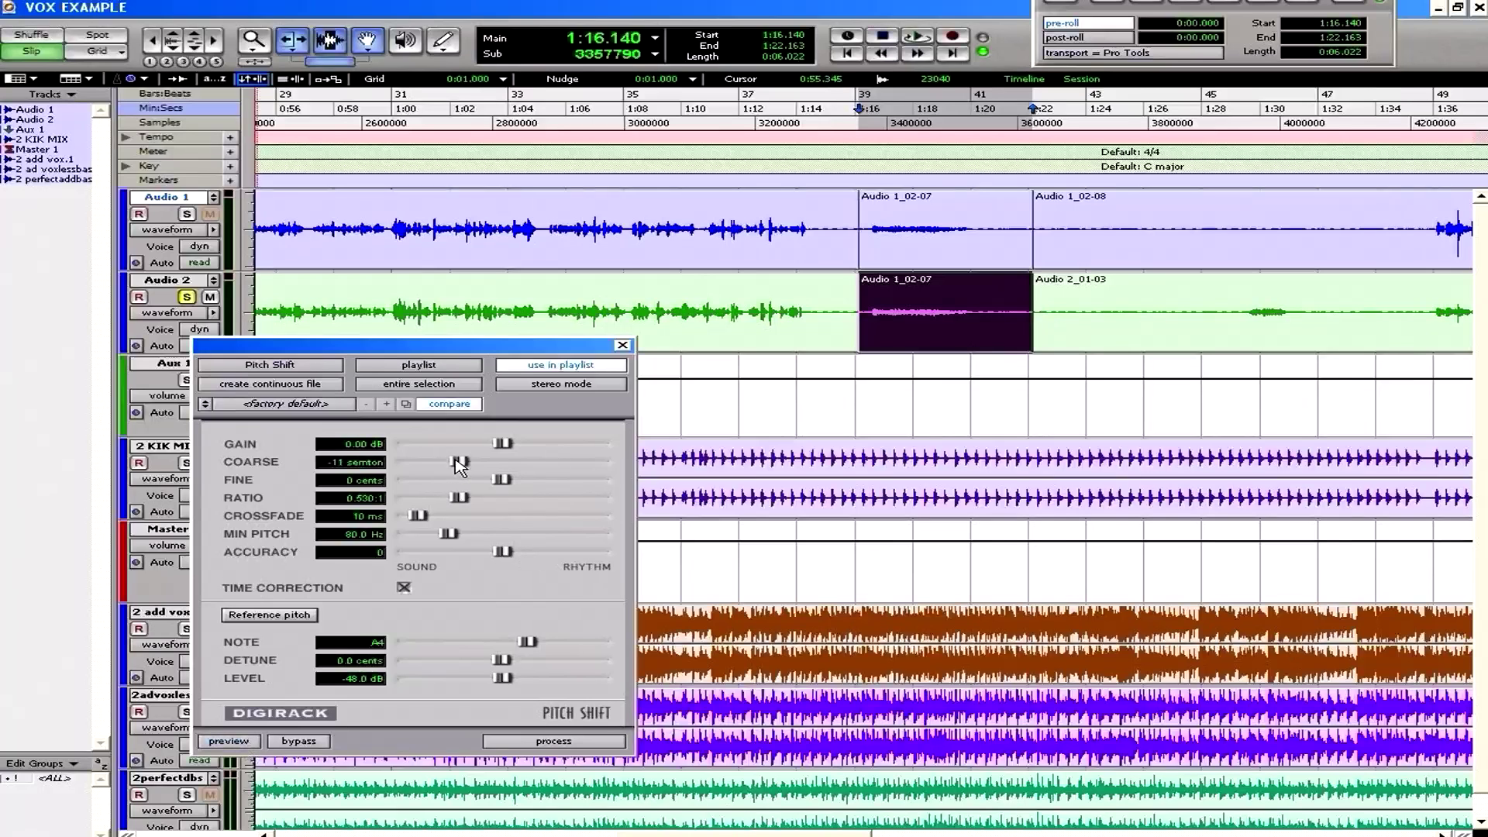
left_click(551, 741)
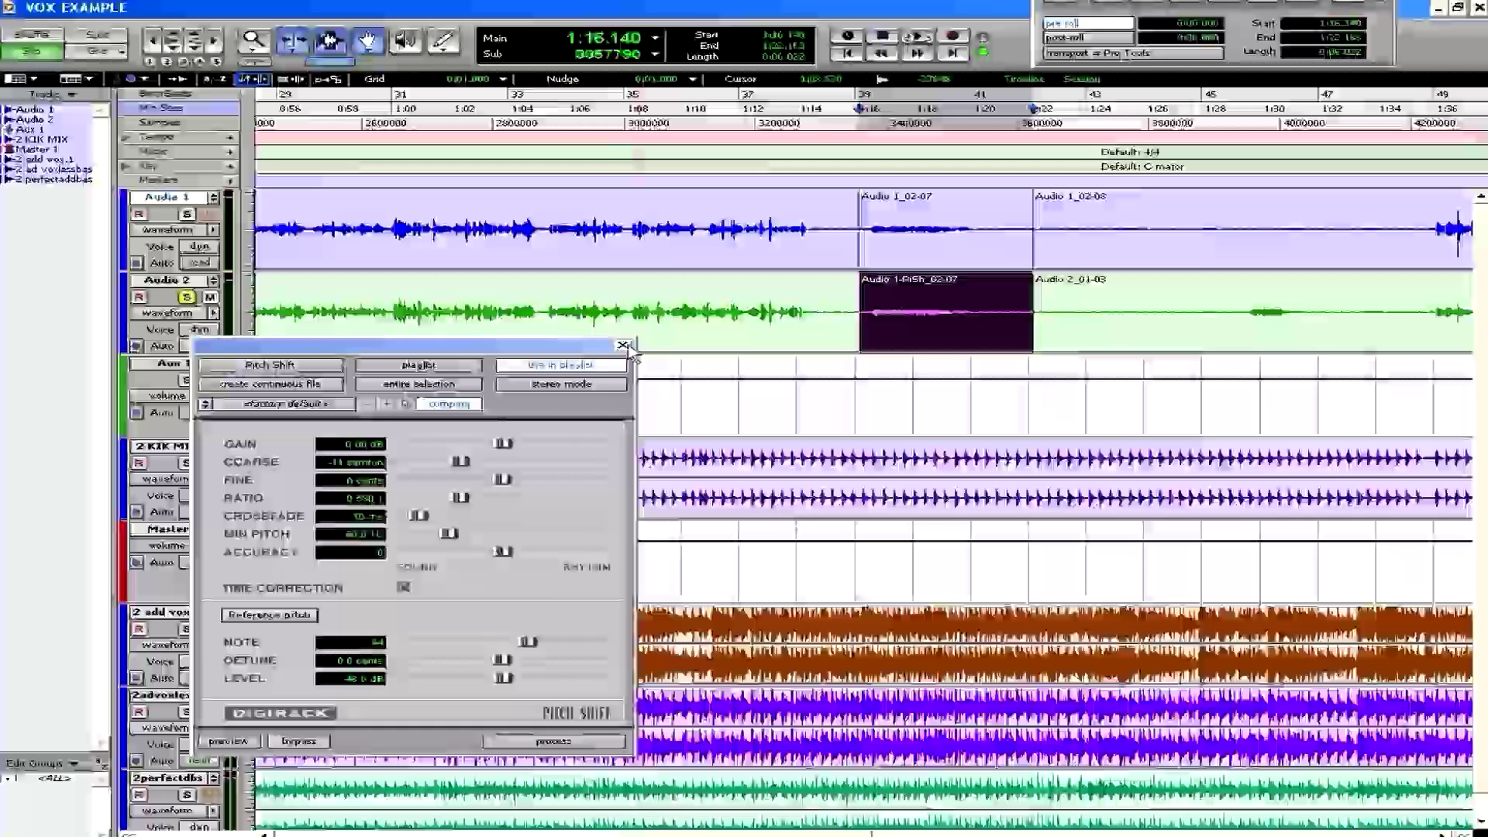
left_click(621, 344)
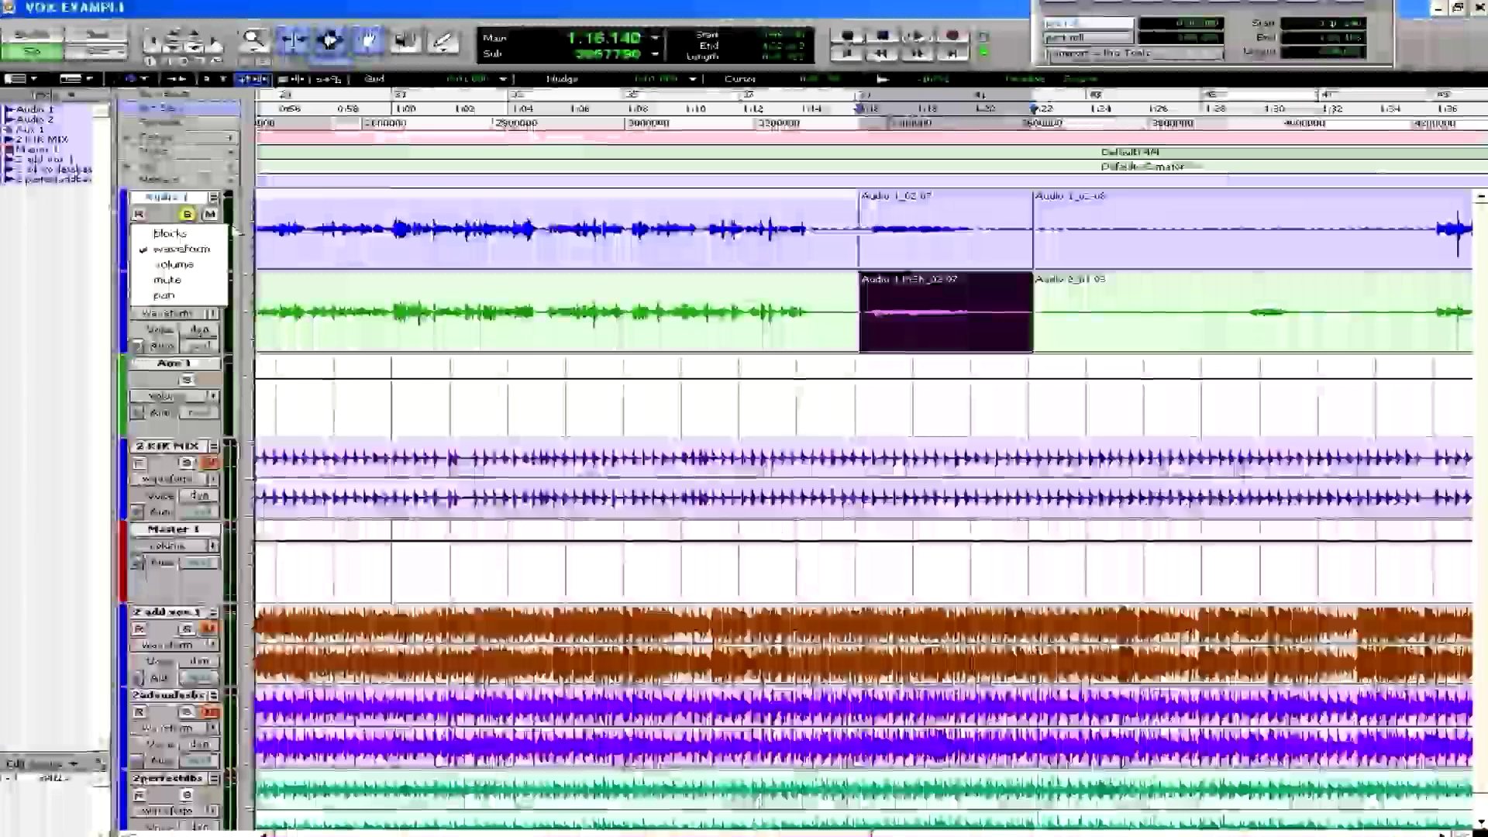
Turn off the solo and audition the original and pitch-shifted phrases together in the mix from 1:14.471.
key("Escape")
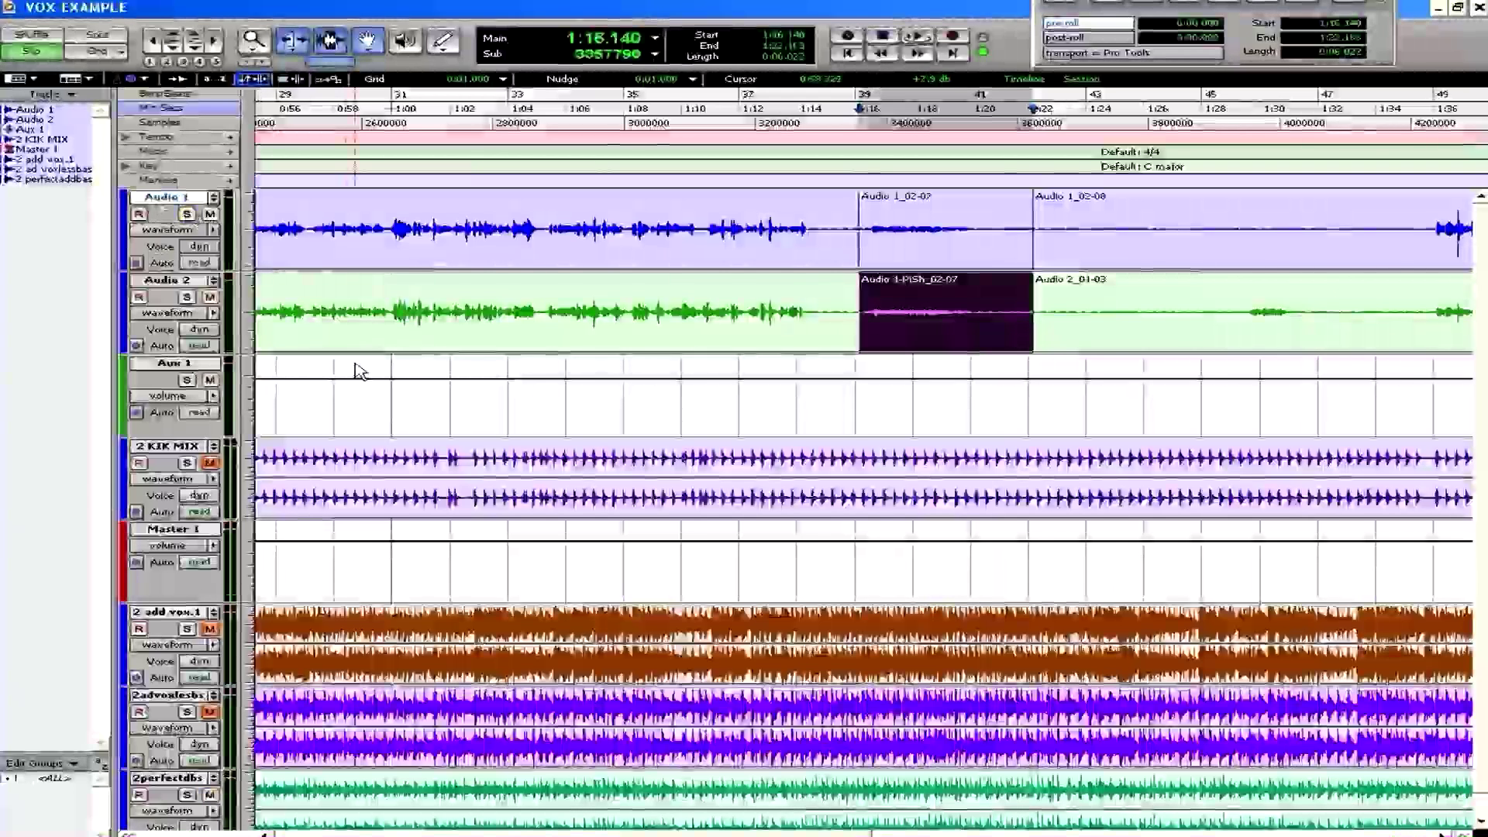
left_click(811, 386)
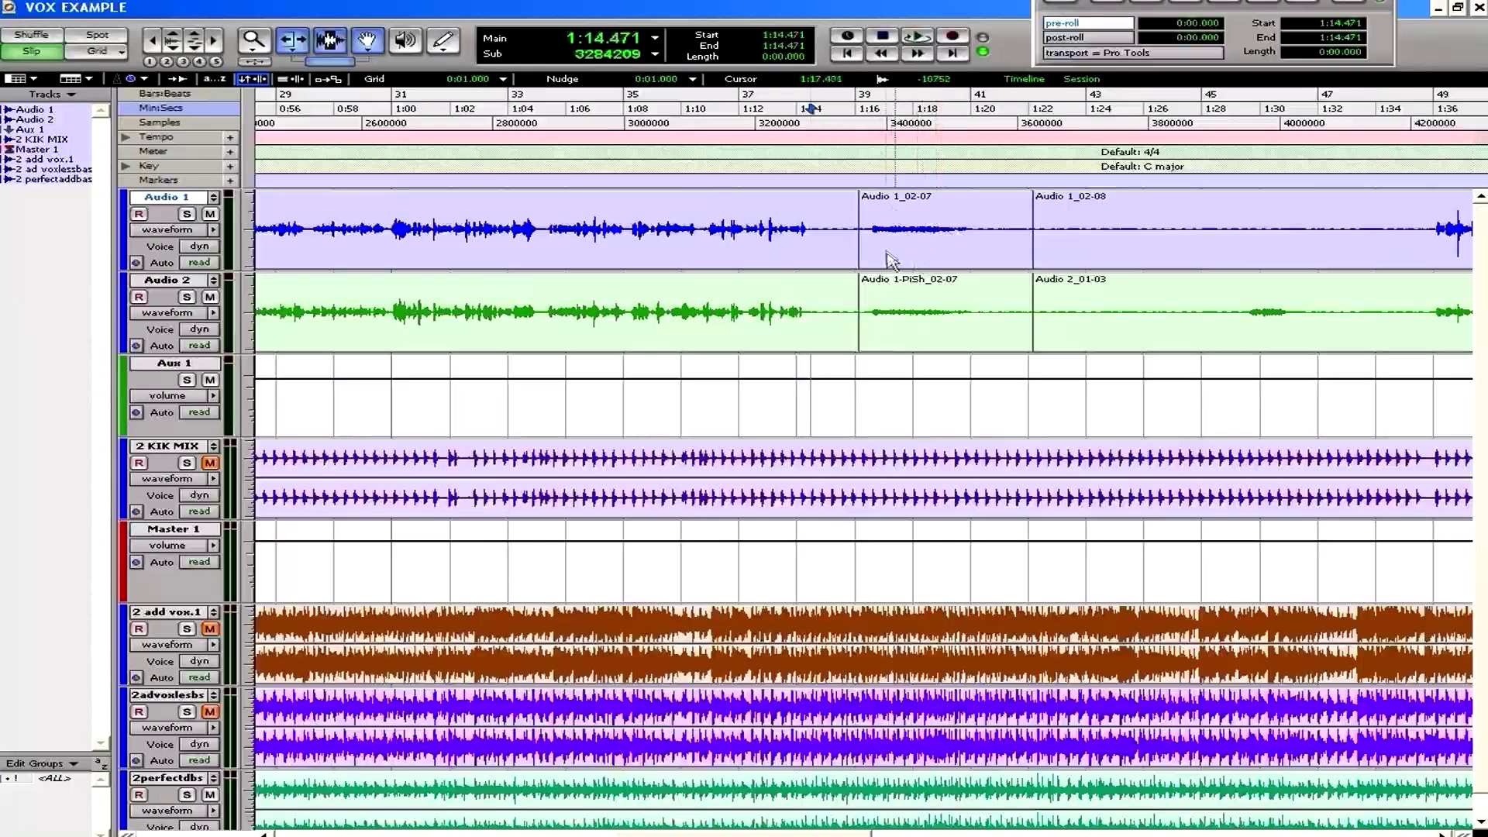
key("ctrl+equal")
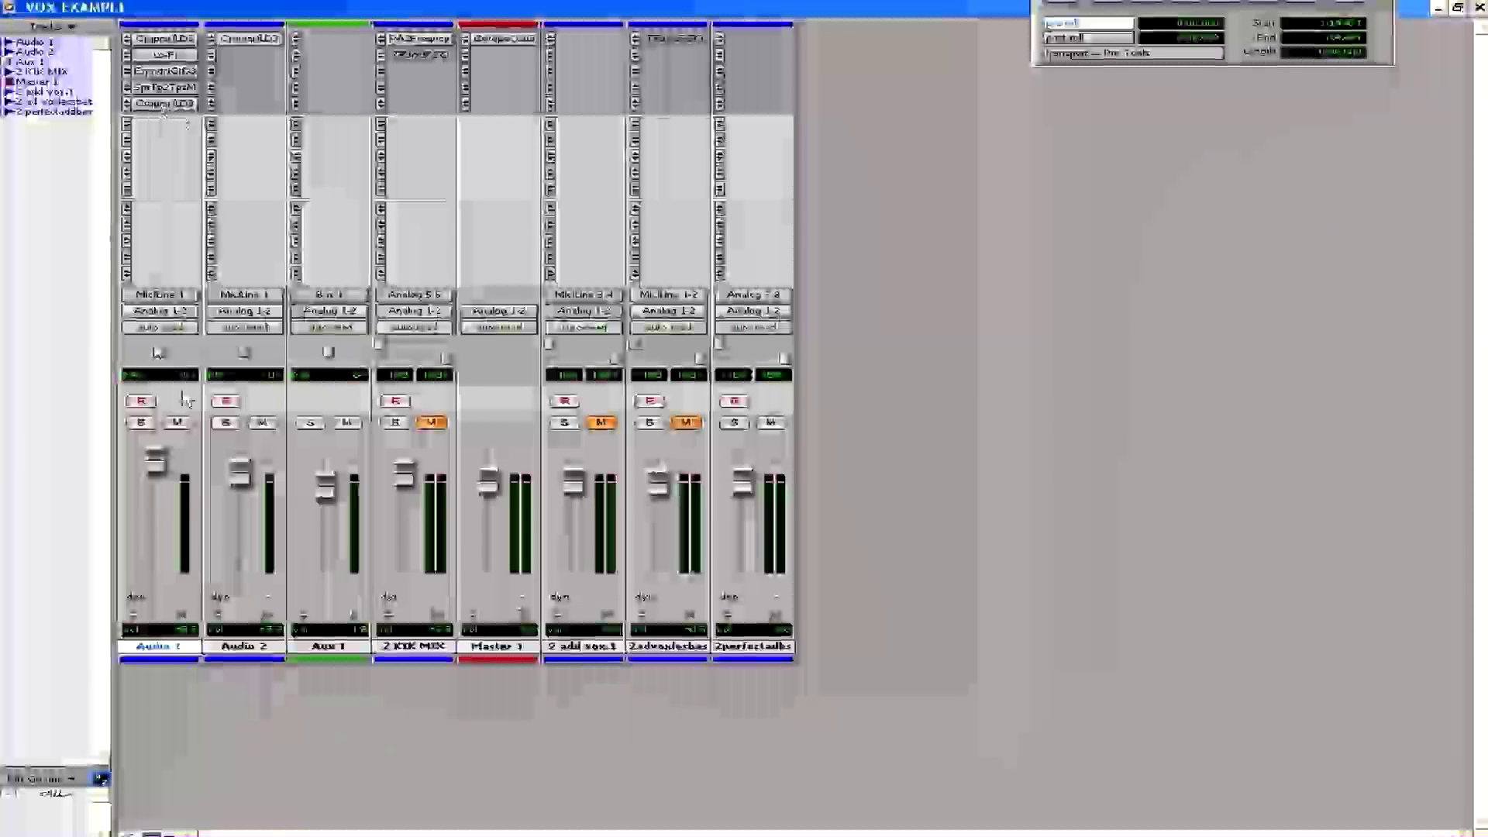
key("ctrl+equal")
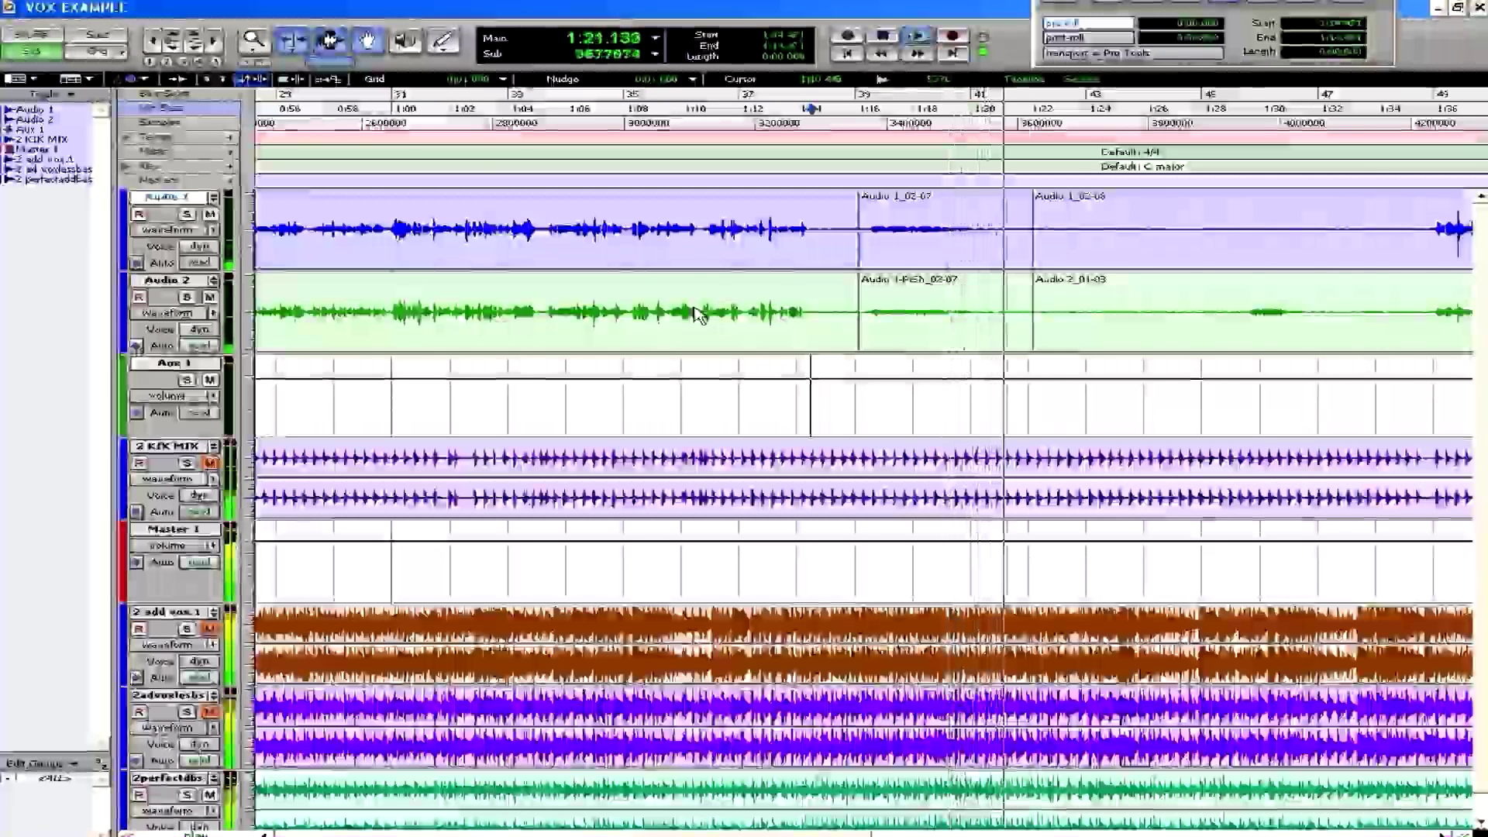
key("space")
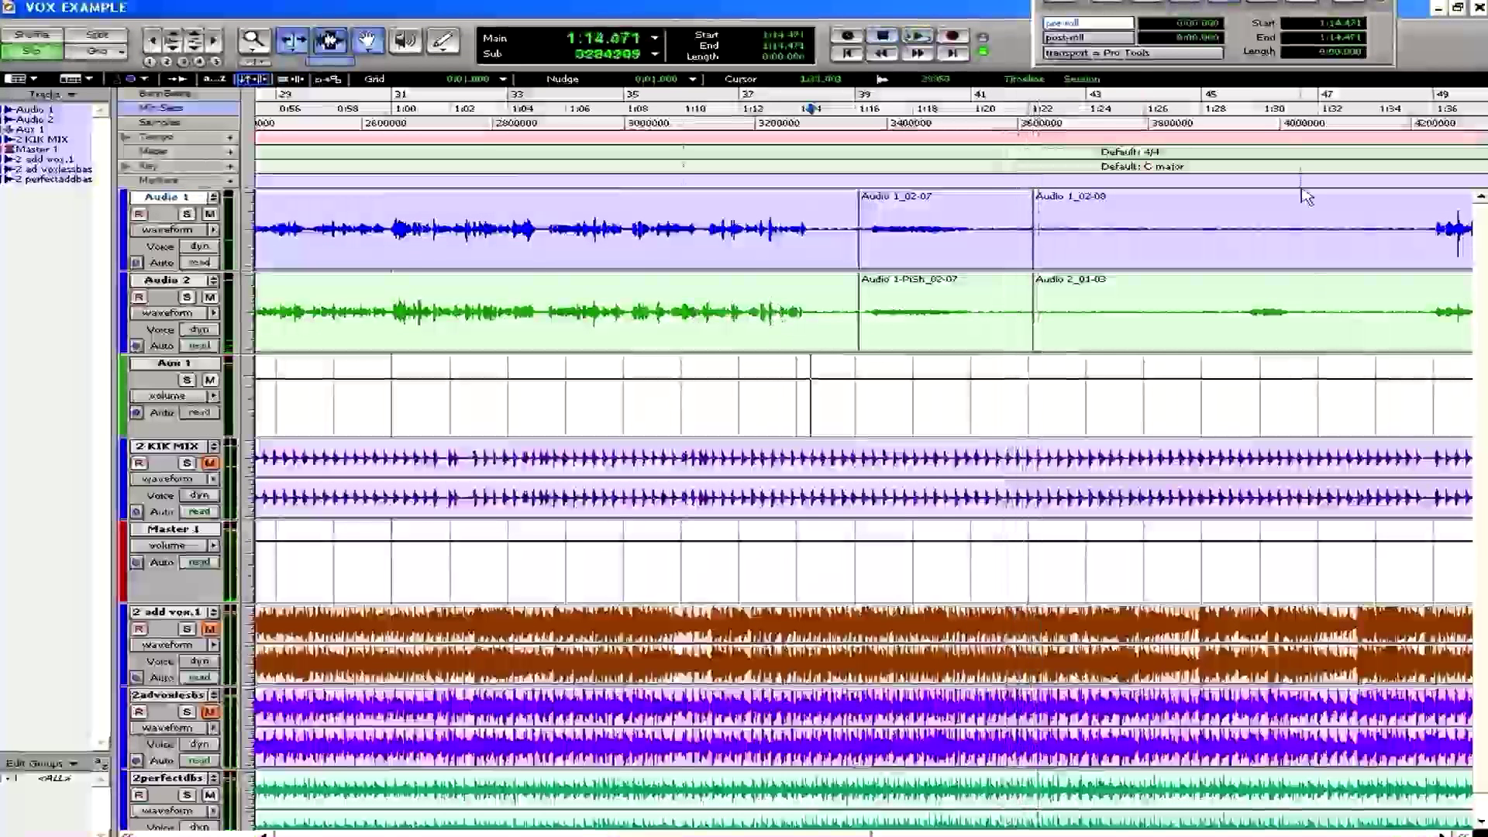
Find the end of the phrase by ear and delete 2.797 seconds from 1:19.518 on both Audio 1 and Audio 2.
left_click(964, 209)
key("ctrl+bracketright")
key("ctrl+bracketright")
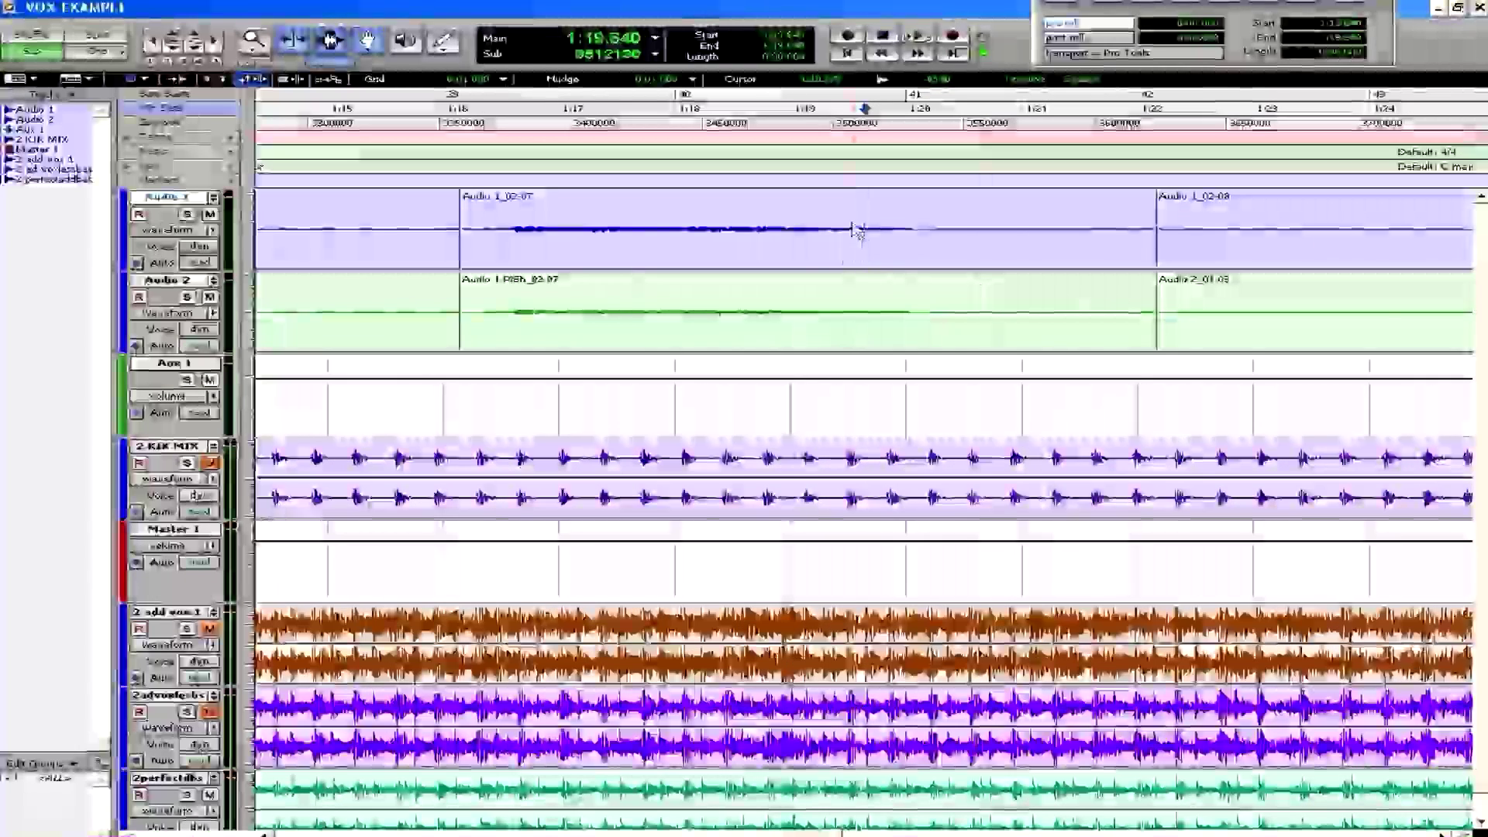
left_click(853, 229)
key("space")
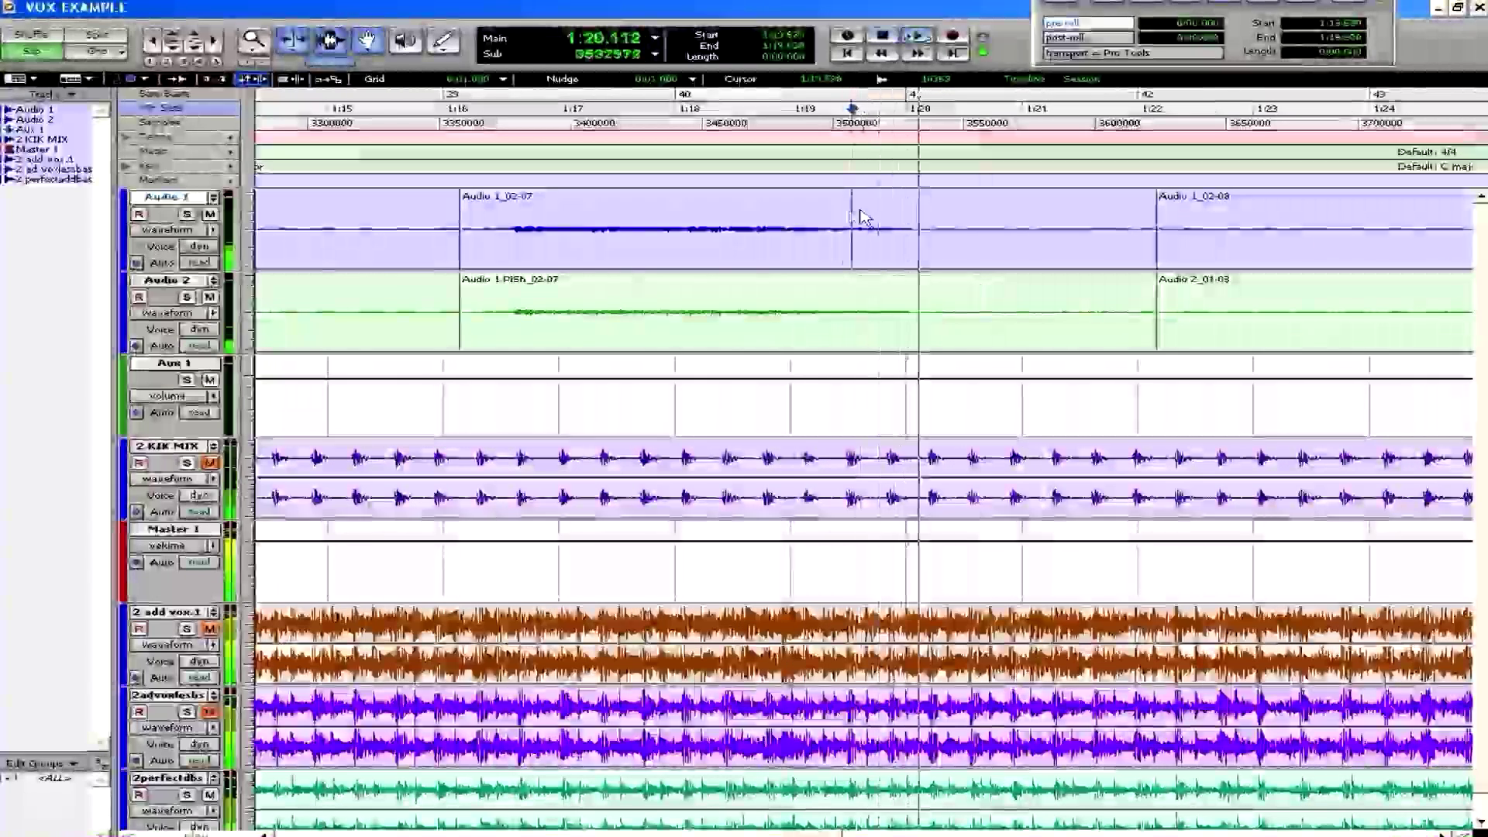
key("space")
left_click_drag(853, 223, 1169, 332)
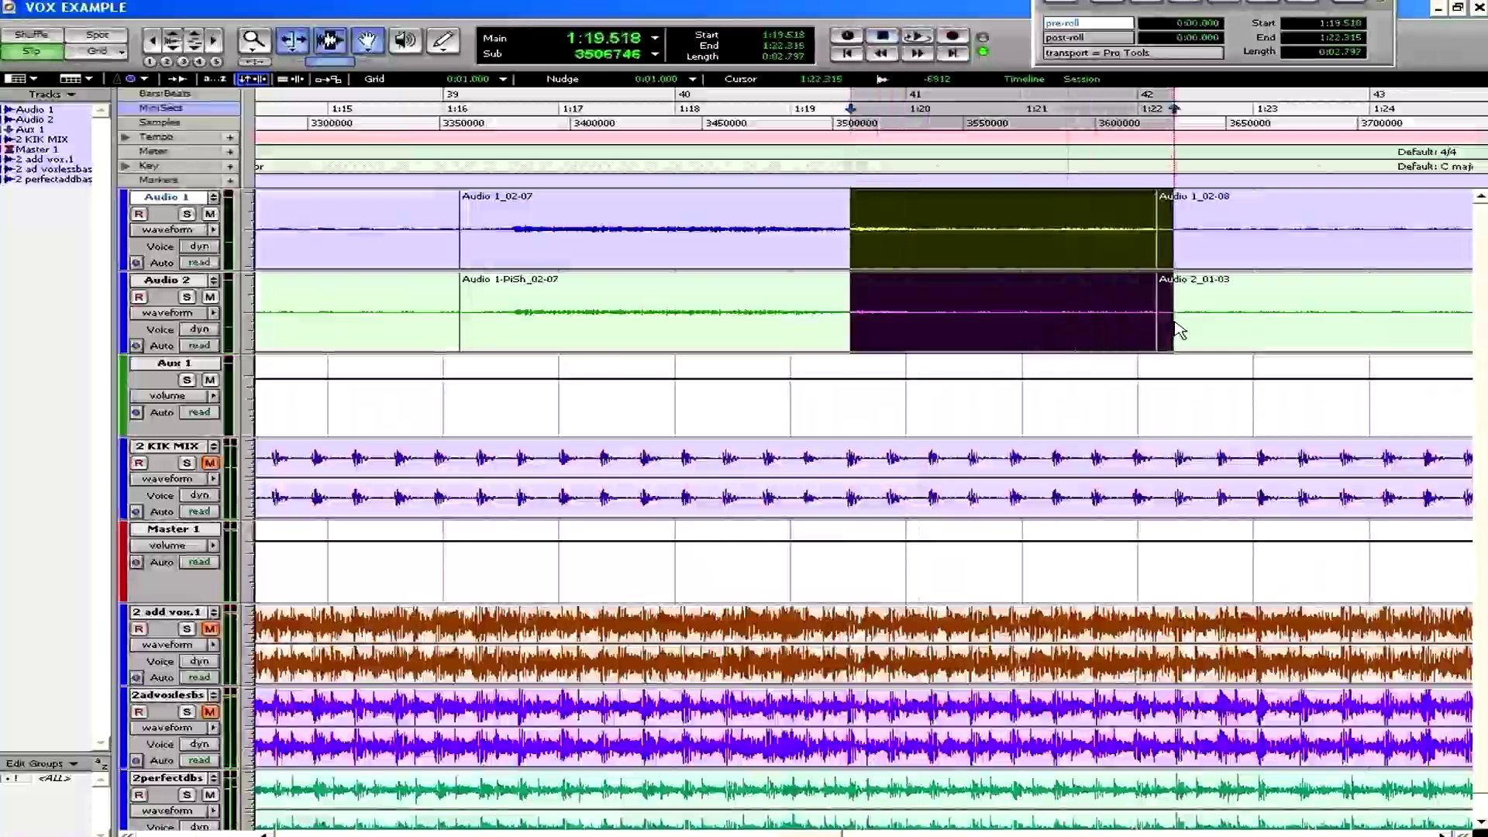
key("Delete")
Fade out the last 0.325 seconds of the phrase on Audio 1 and Audio 2, and audition the ending from 1:17.910.
left_click_drag(787, 224, 814, 226)
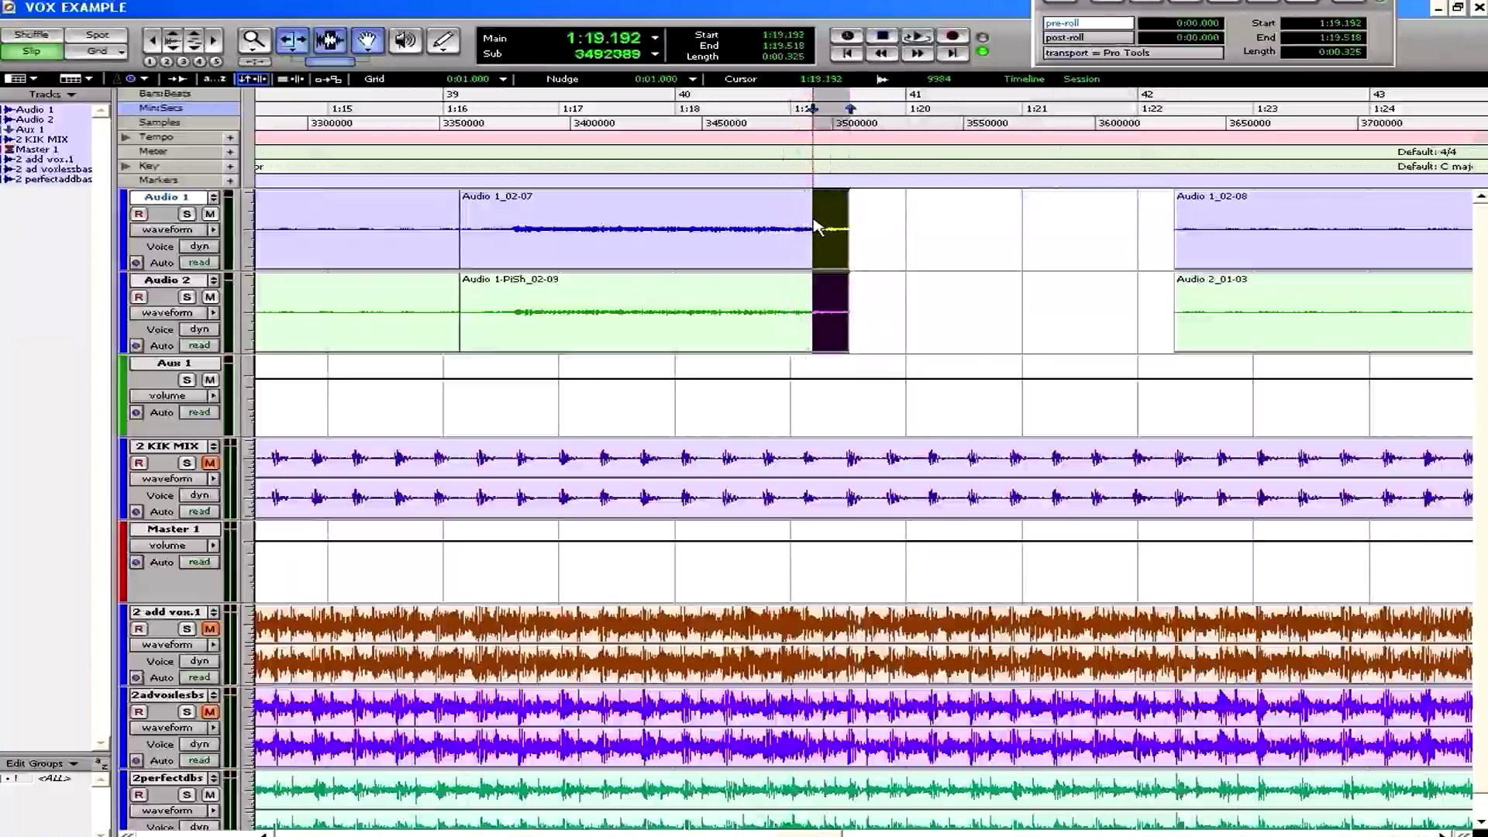
key("ctrl+f")
key("Return")
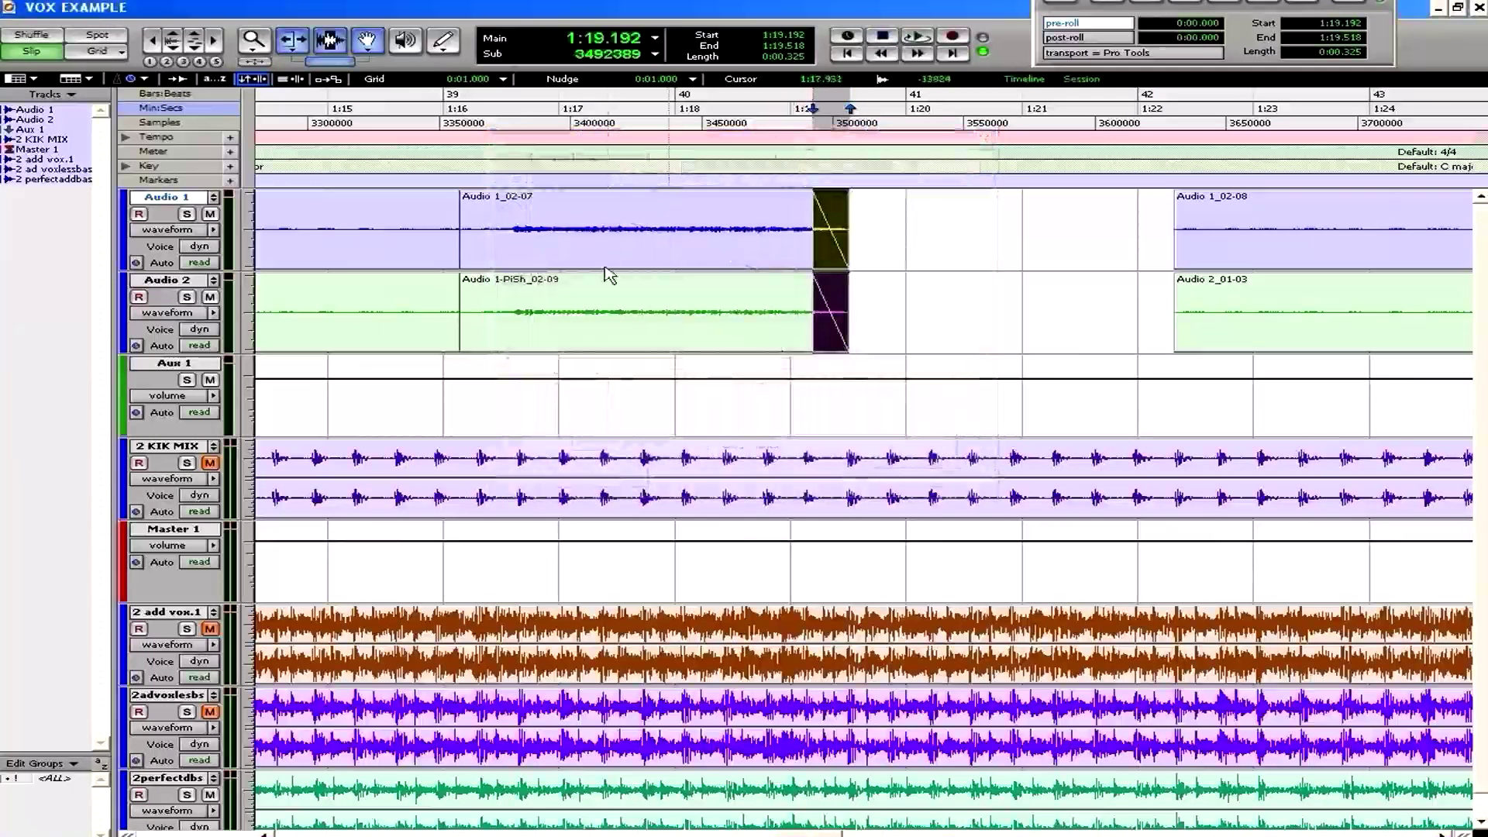
left_click(665, 227)
key("space")
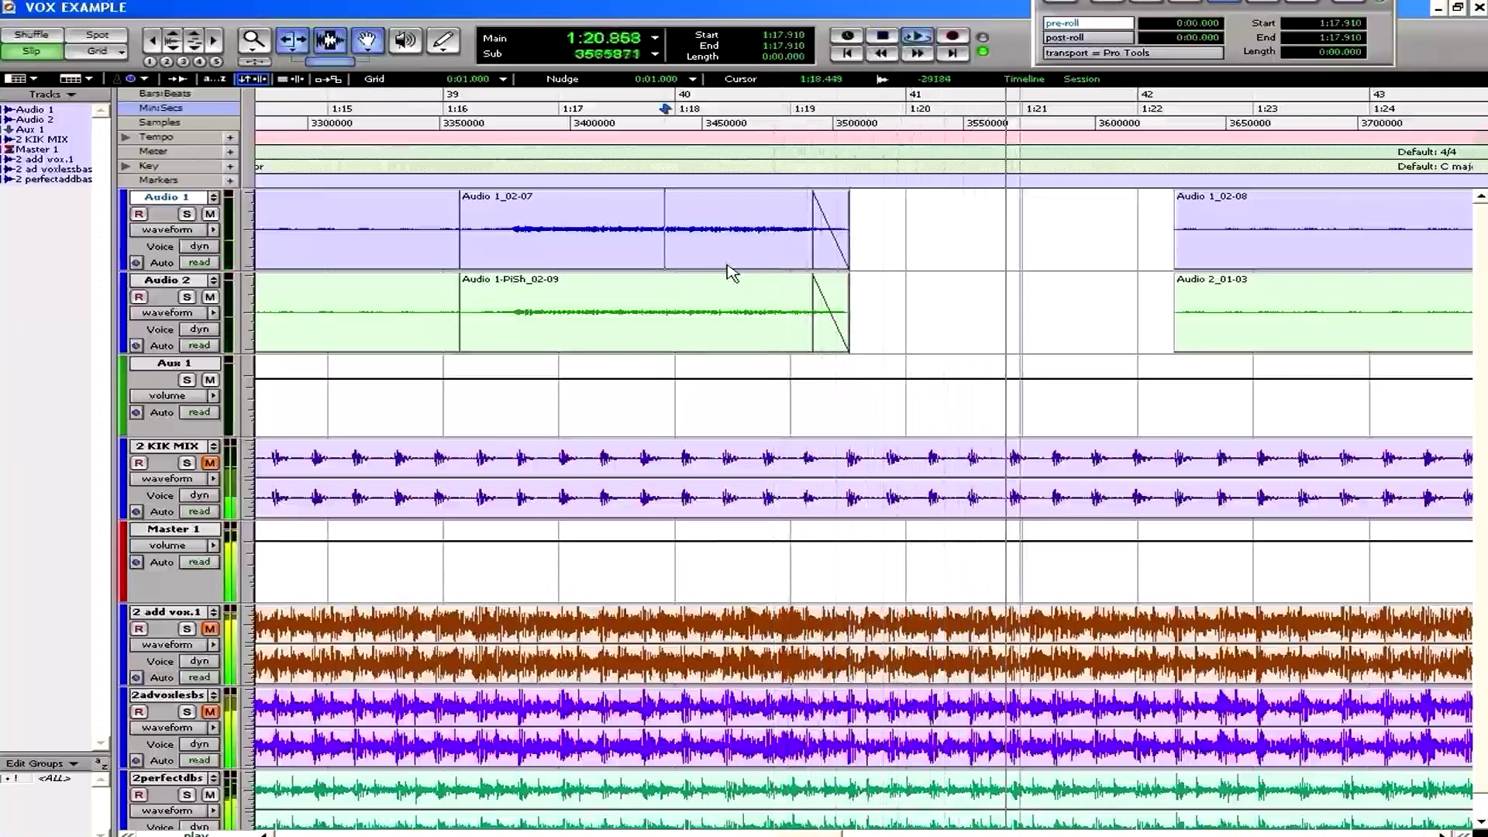
key("space")
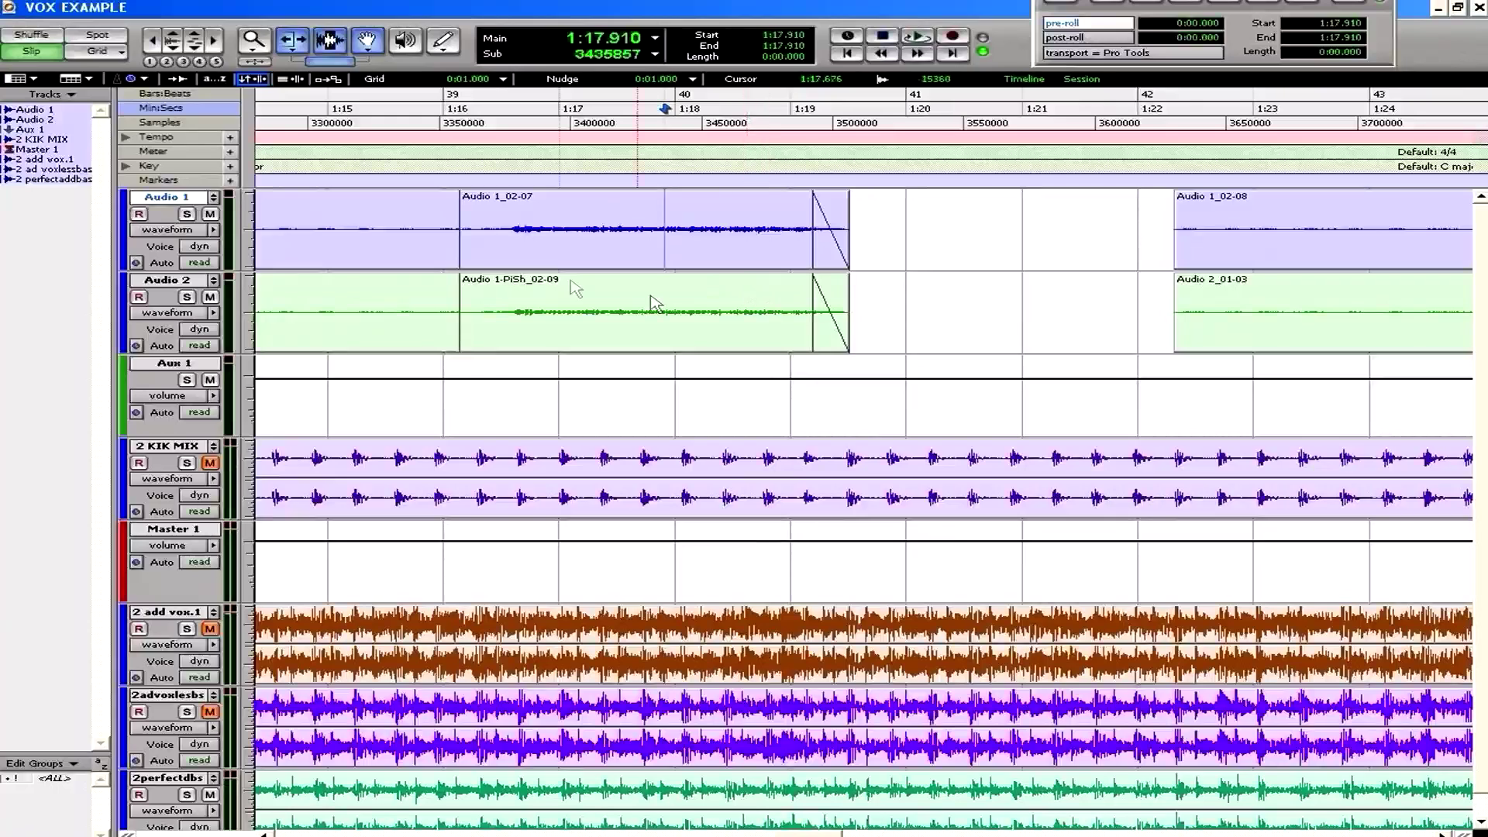
scroll(576, 288, "down", 1)
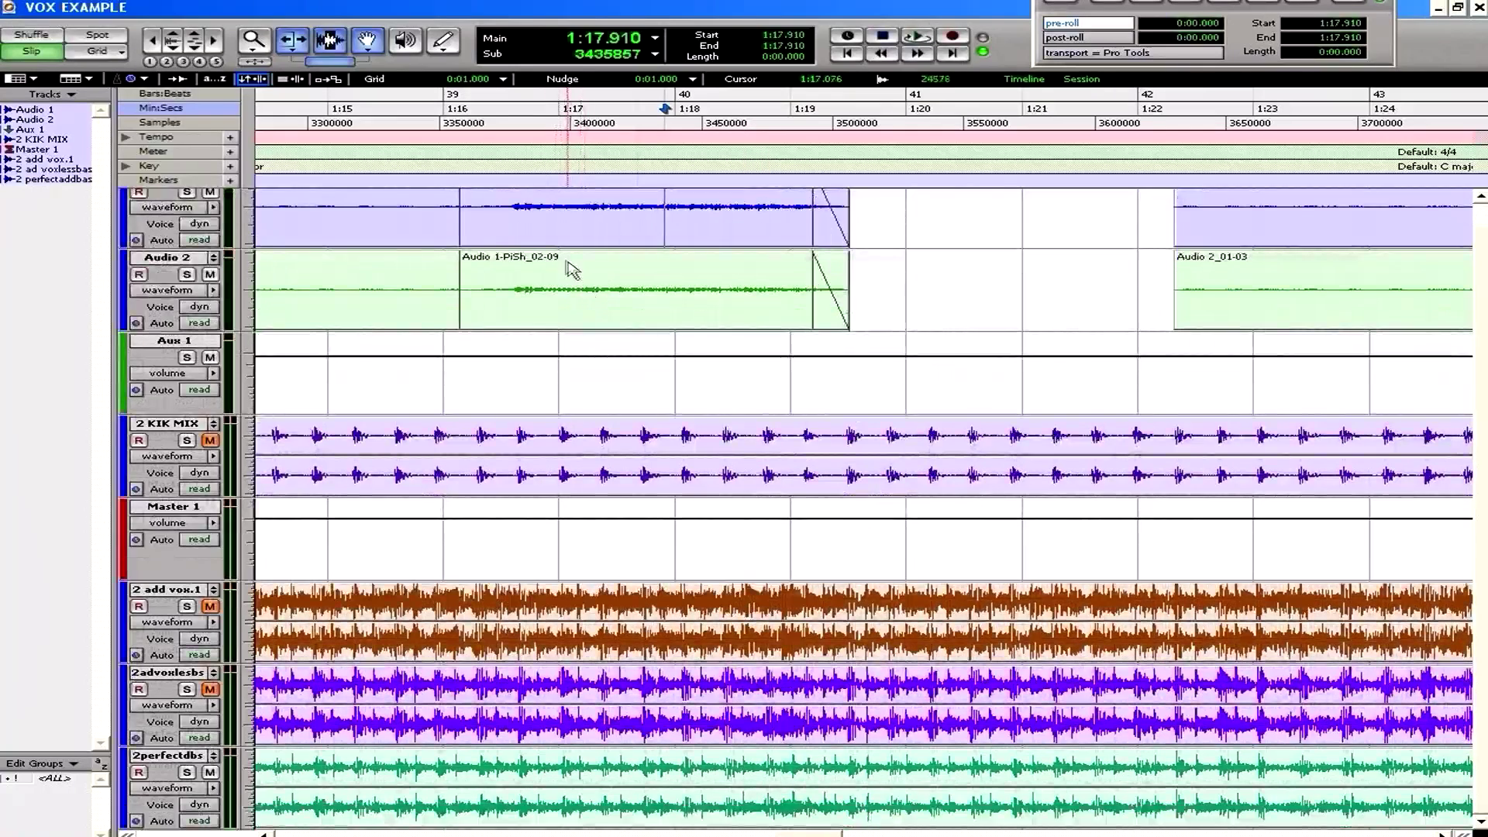